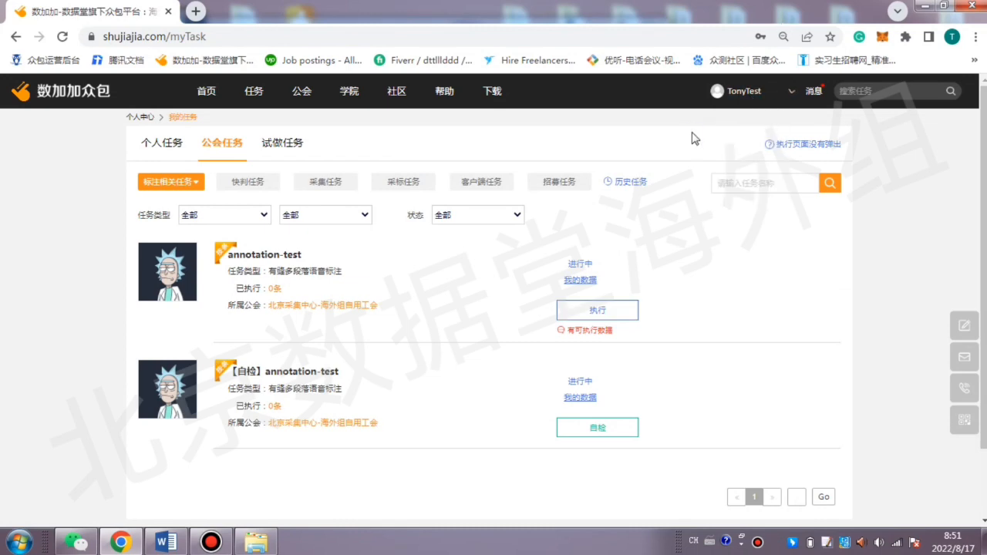
# Translate the task page into English and switch it back to Simplified Chinese.
pyautogui.rightClick(697, 139)
pyautogui.click(751, 307)
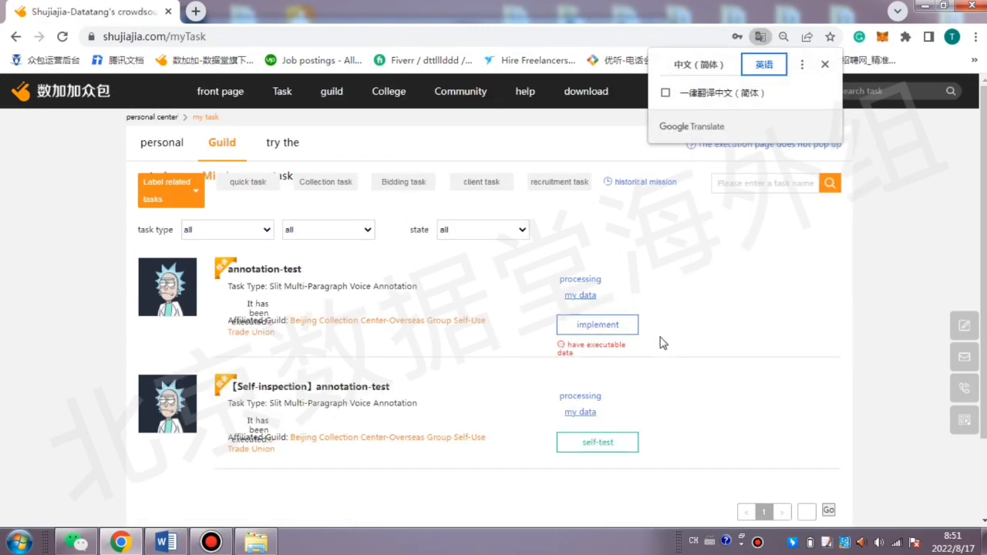
pyautogui.click(705, 65)
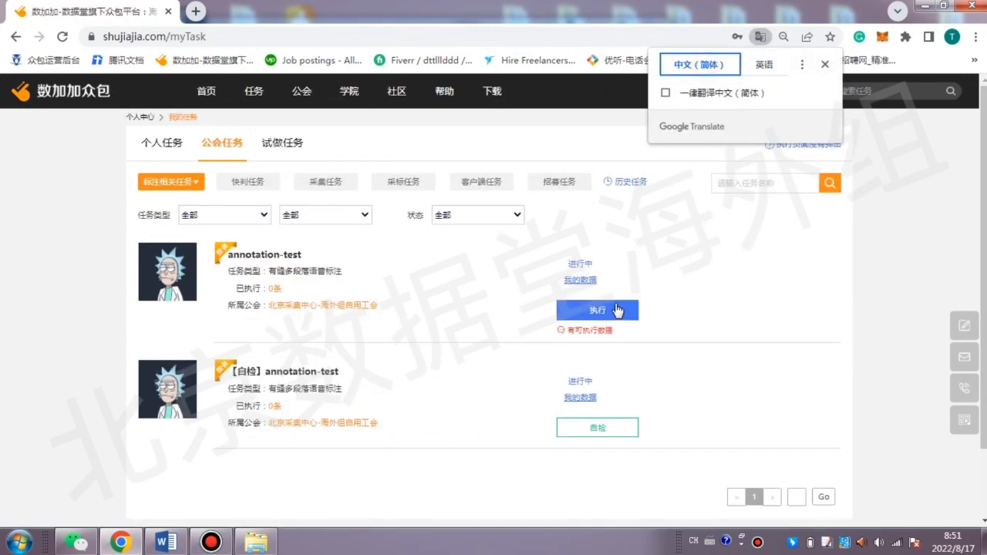
# Open the annotation-test task for execution and switch the annotation studio's interface language to English.
pyautogui.click(622, 309)
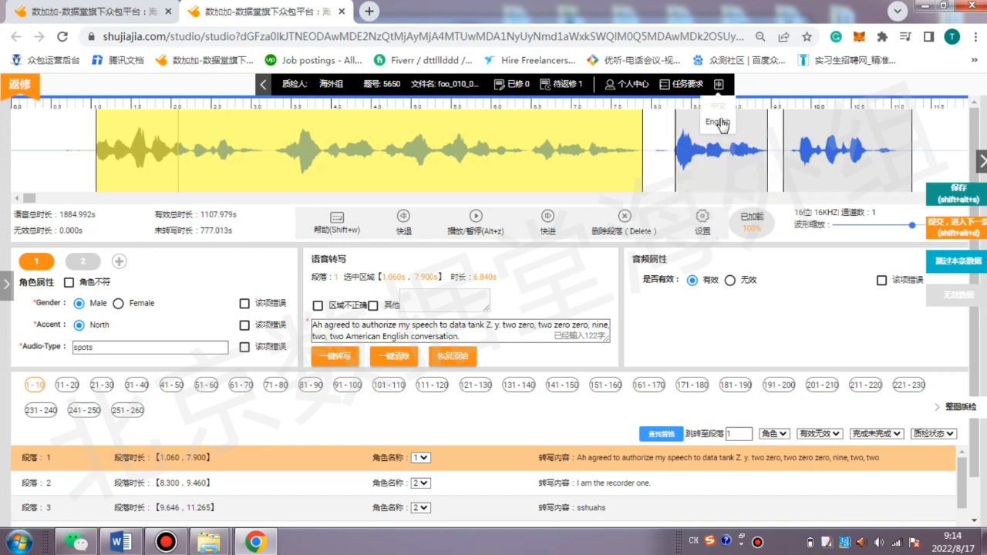
pyautogui.click(717, 122)
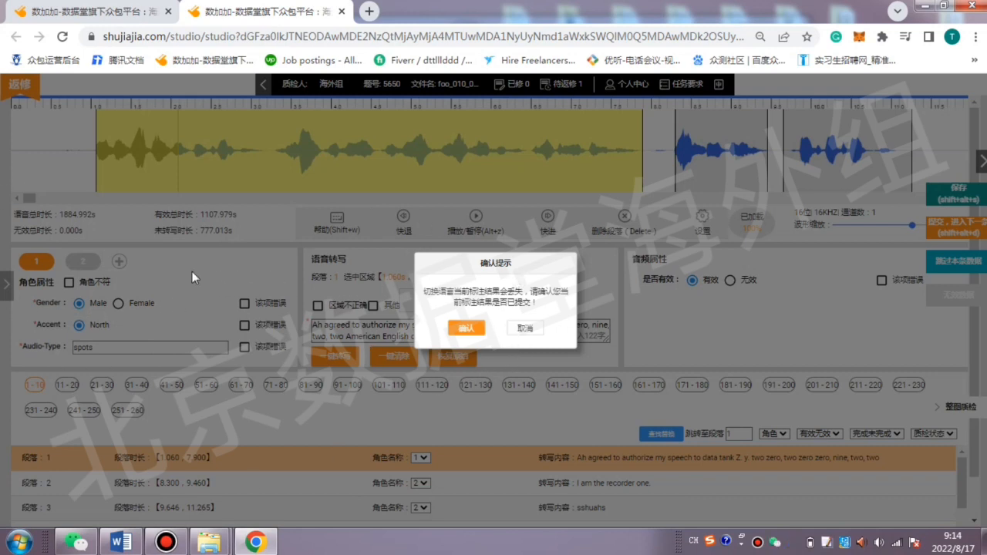
pyautogui.click(463, 330)
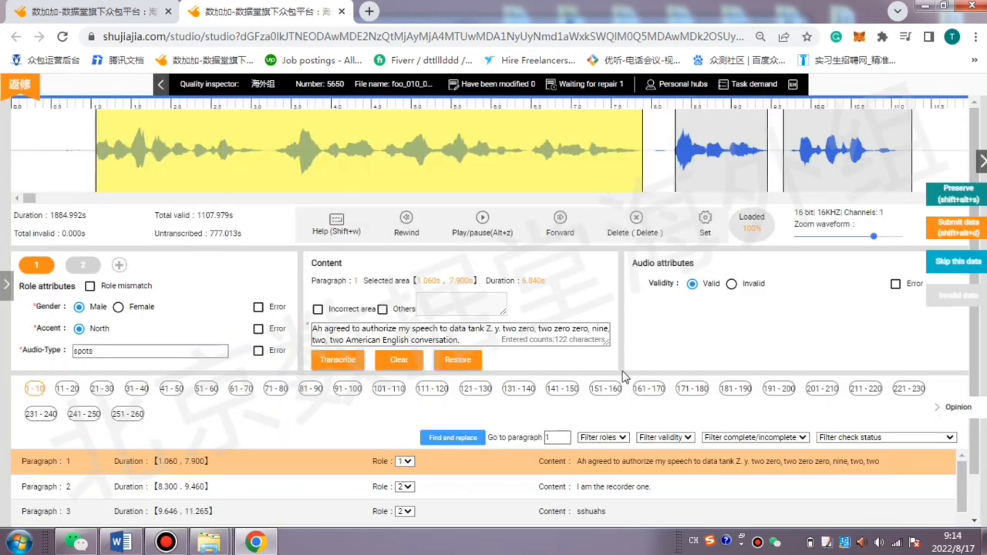
pyautogui.scroll(-1, 717, 270)
pyautogui.scroll(1, 752, 209)
pyautogui.scroll(-1, 185, 324)
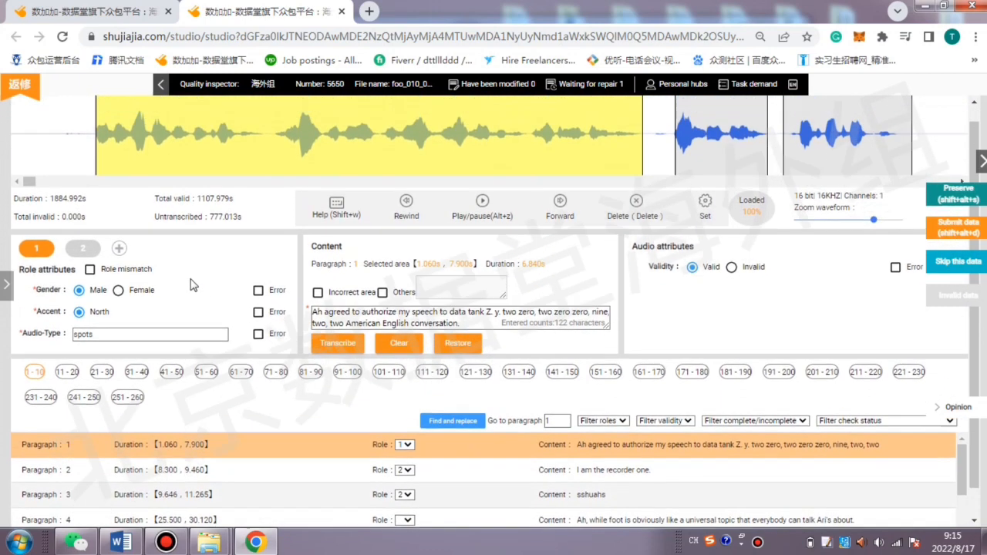
pyautogui.scroll(1, 92, 293)
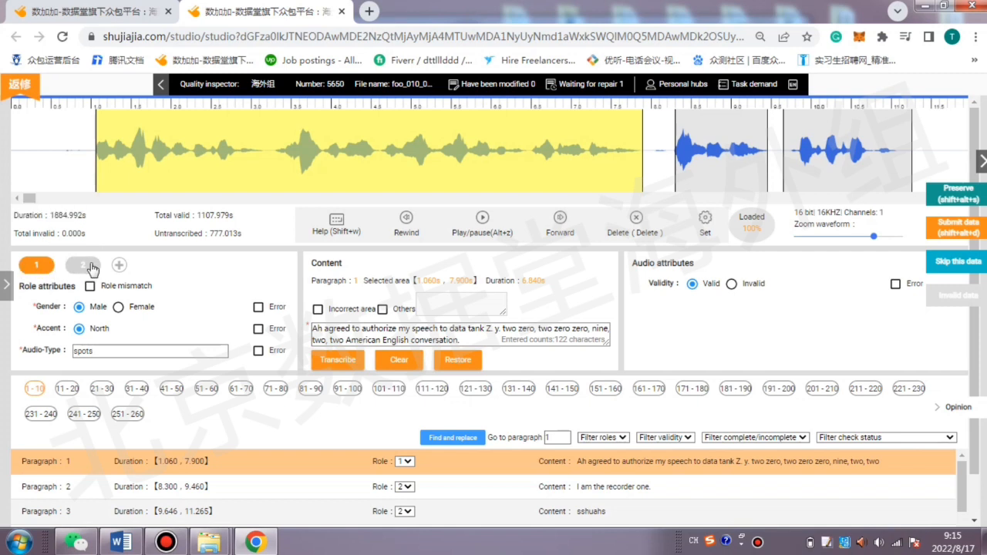
# Add two extra roles beside roles 1 and 2 and remove both of them.
pyautogui.click(120, 266)
pyautogui.click(175, 266)
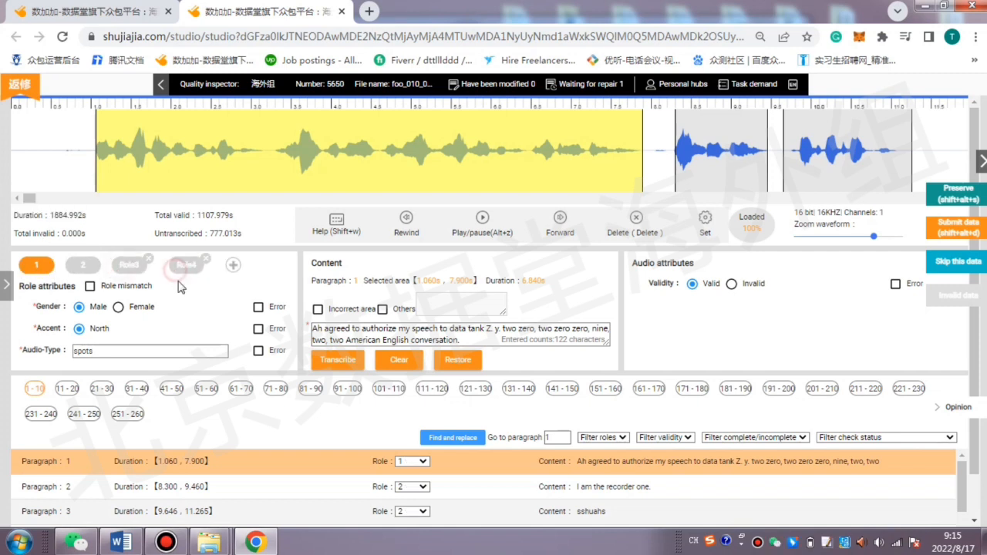
pyautogui.click(145, 259)
pyautogui.click(145, 258)
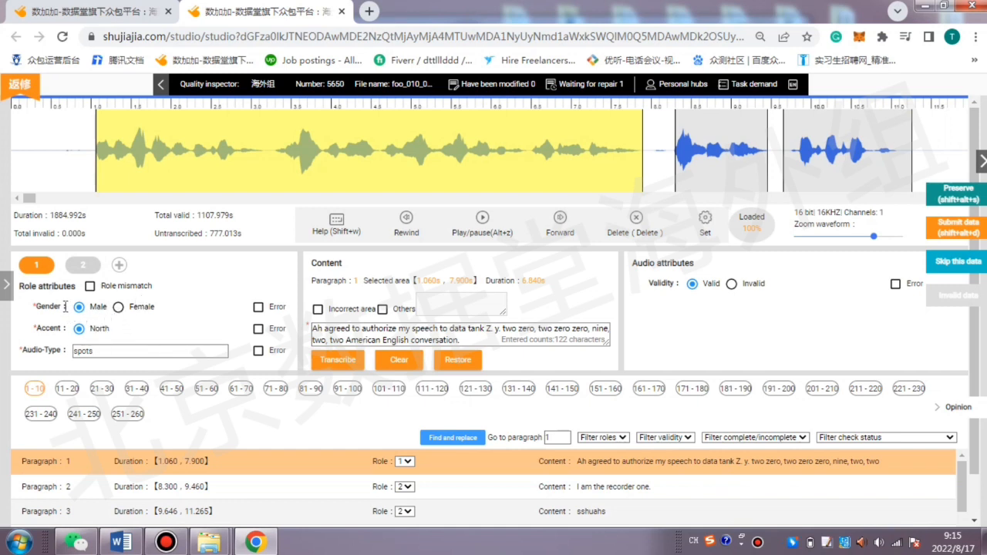
# Replace the Audio-Type of role 1 with "sports".
pyautogui.moveTo(20, 351); pyautogui.dragTo(49, 351)
pyautogui.click(50, 351)
pyautogui.doubleClick(97, 351)
pyautogui.click(112, 351)
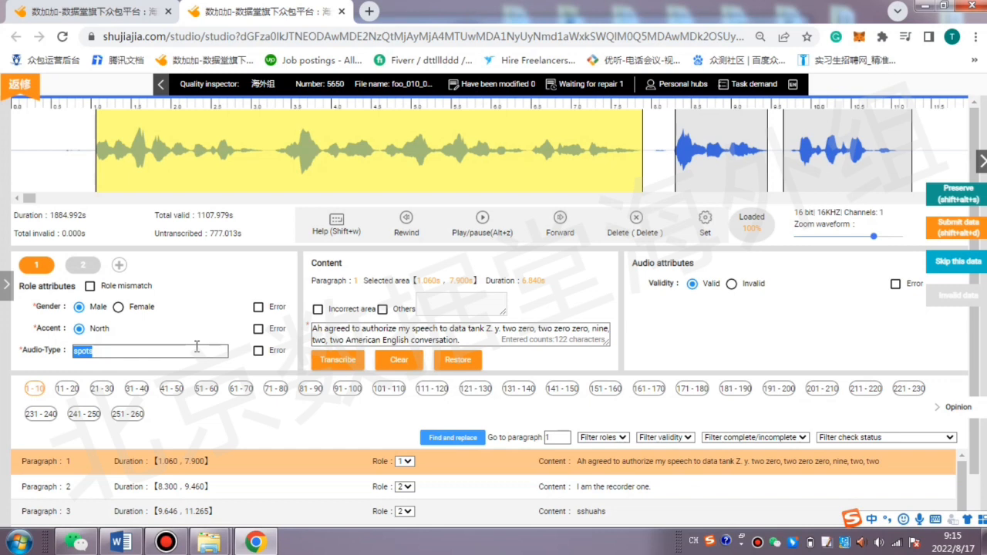
pyautogui.press('BackSpace')
pyautogui.write('sports')
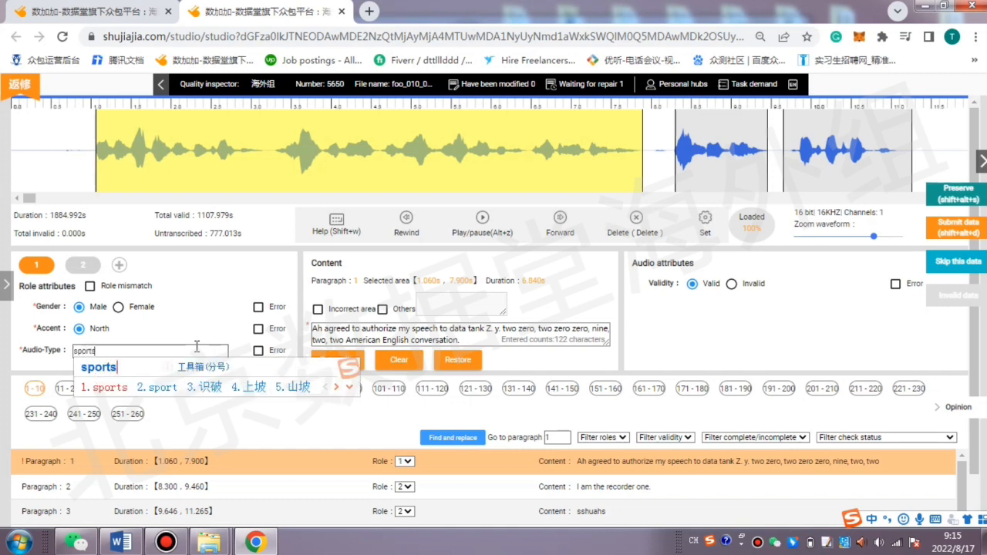
pyautogui.press('space')
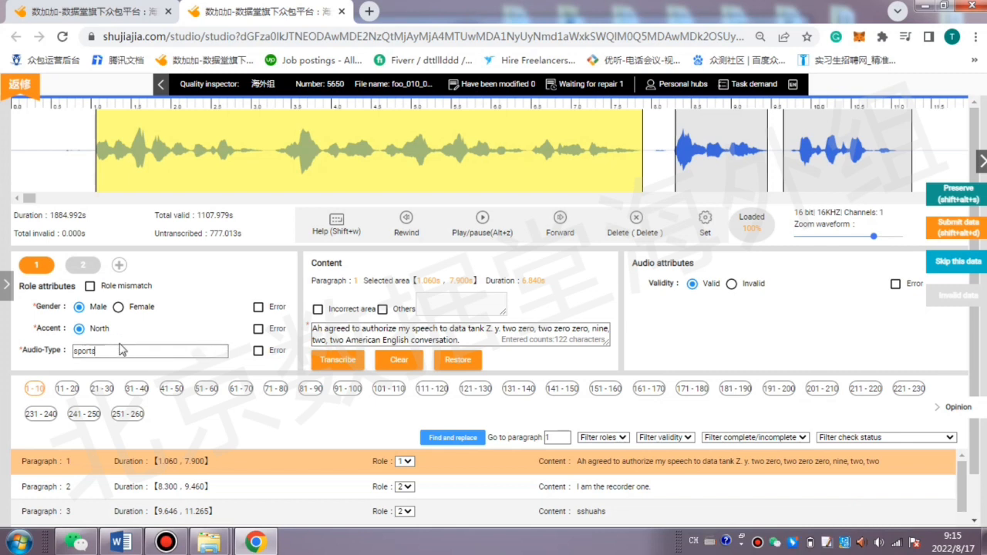
pyautogui.moveTo(119, 345); pyautogui.dragTo(82, 332)
pyautogui.click(79, 329)
# Increase the browser's page zoom to 100%.
pyautogui.click(471, 336)
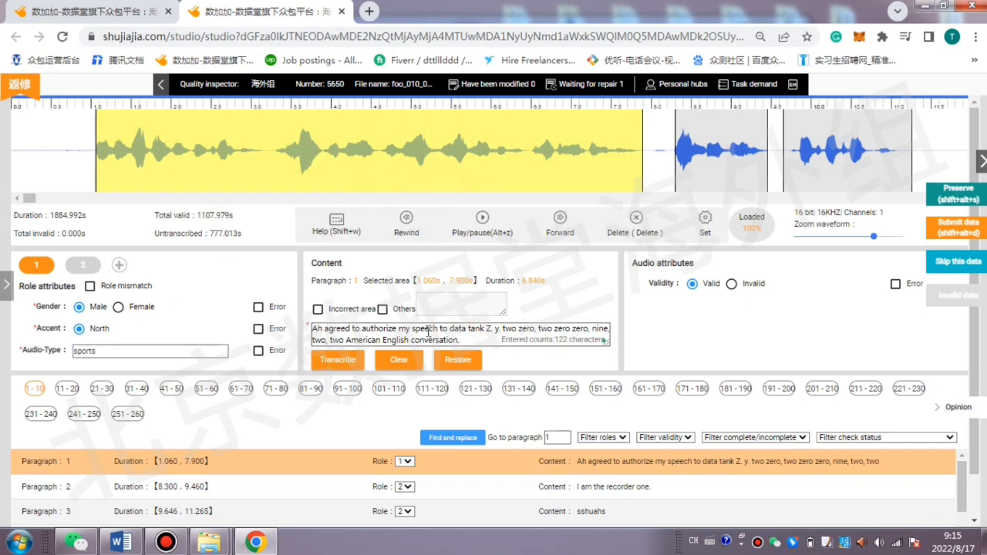
pyautogui.click(974, 36)
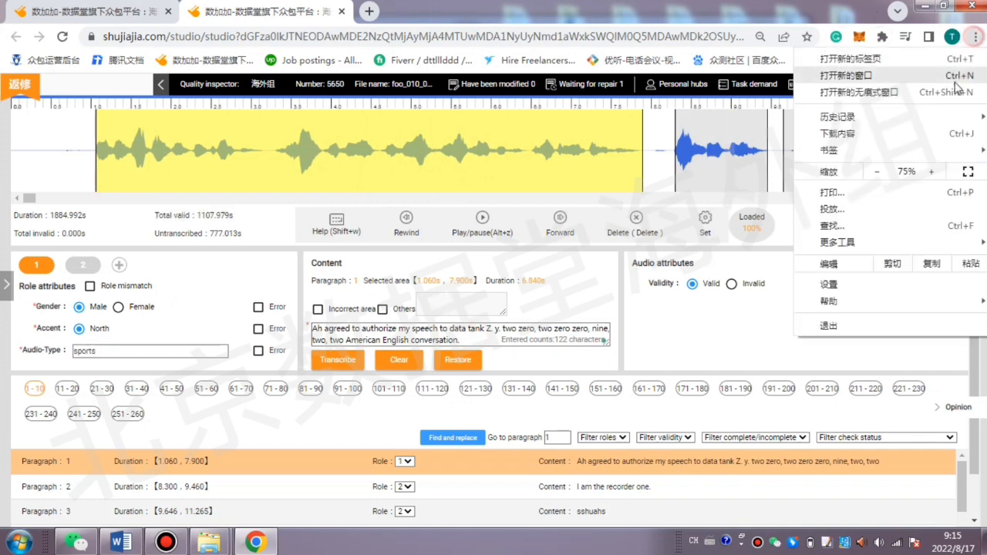
pyautogui.click(932, 171)
pyautogui.click(933, 171)
pyautogui.click(932, 171)
pyautogui.moveTo(833, 242)
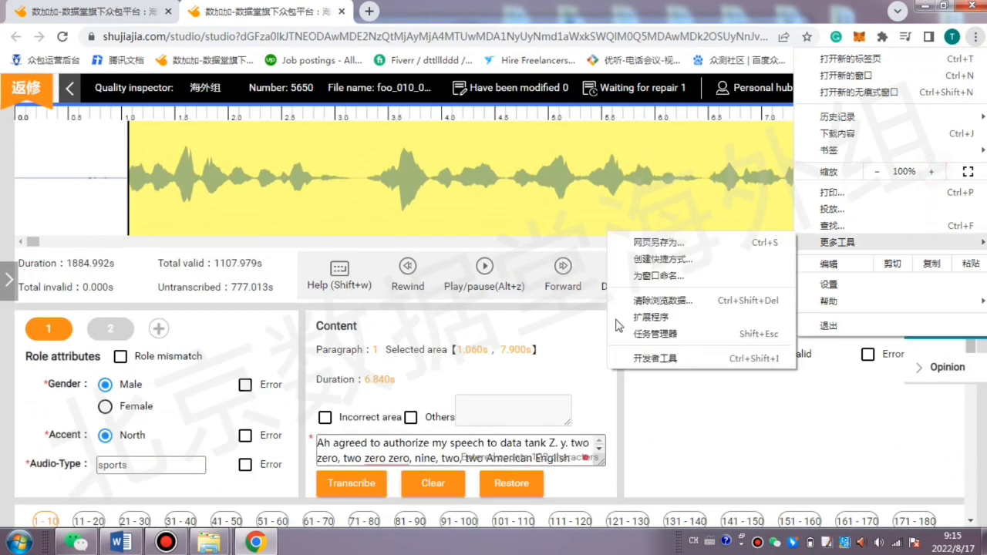
pyautogui.click(527, 390)
# Enlarge the transcription text box of paragraph 1 so its whole text fits.
pyautogui.scroll(-2, 526, 390)
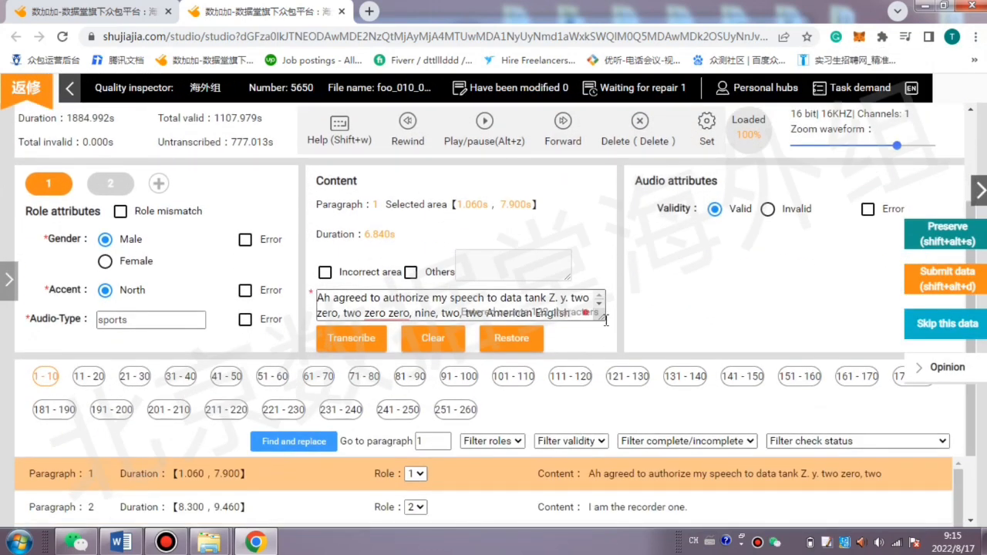
pyautogui.moveTo(597, 317); pyautogui.dragTo(656, 388)
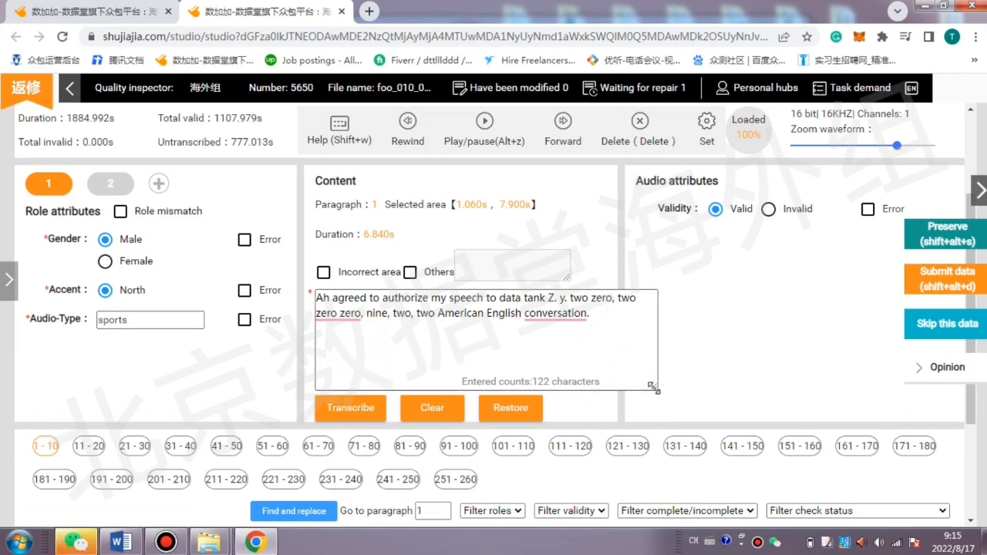
pyautogui.moveTo(653, 386); pyautogui.dragTo(620, 364)
pyautogui.scroll(1, 794, 271)
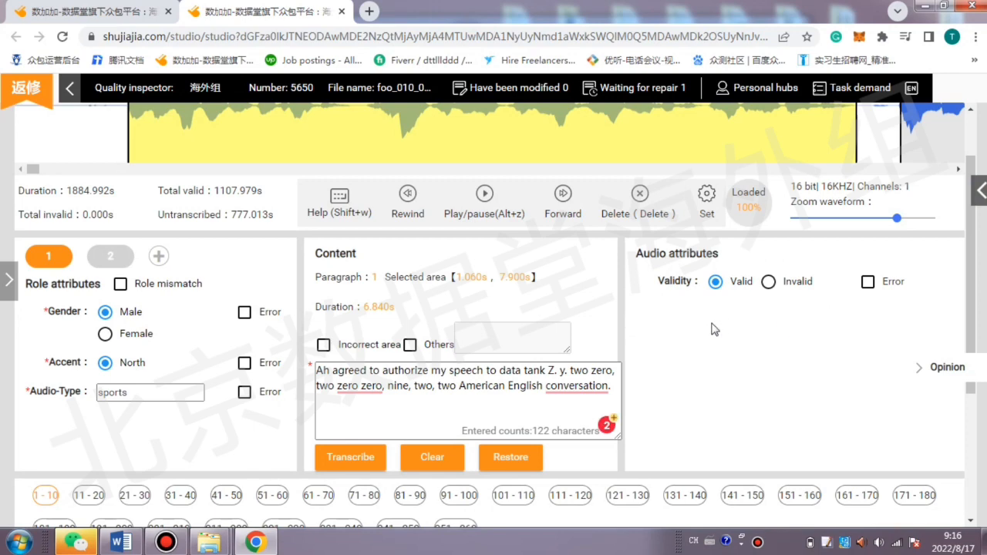
# Select paragraph 3, set its audio validity to Invalid, and delete the paragraph.
pyautogui.scroll(-3, 717, 281)
pyautogui.click(529, 440)
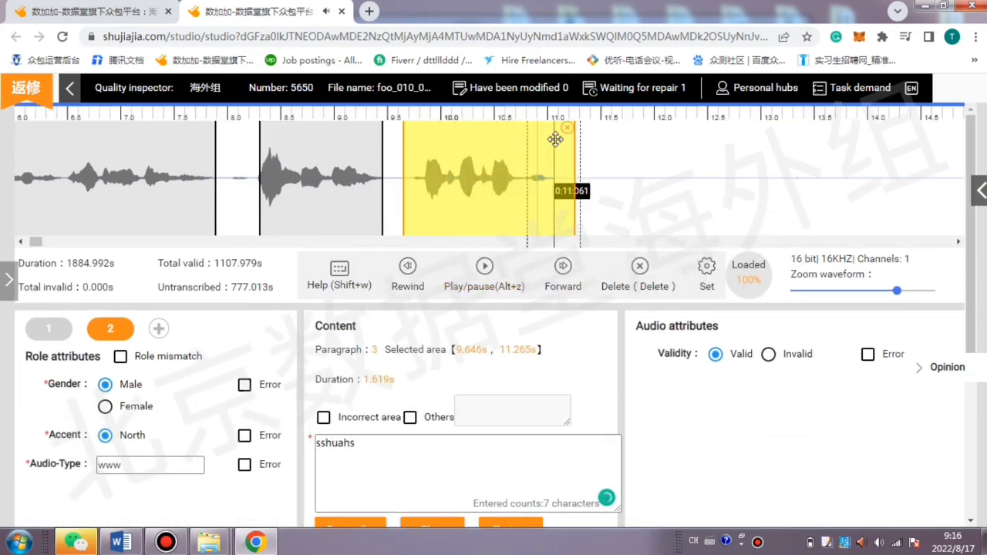
pyautogui.click(768, 354)
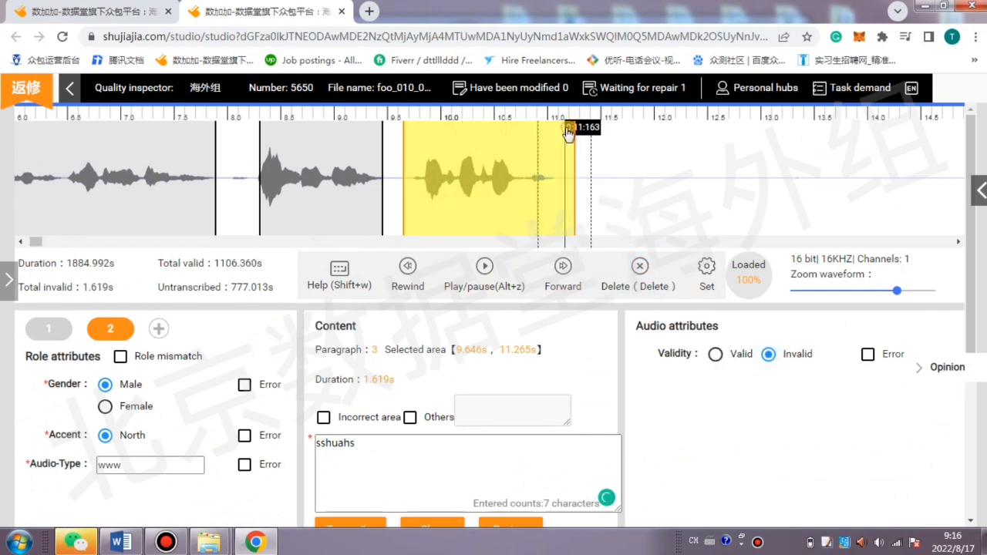
pyautogui.press('Delete')
pyautogui.click(620, 325)
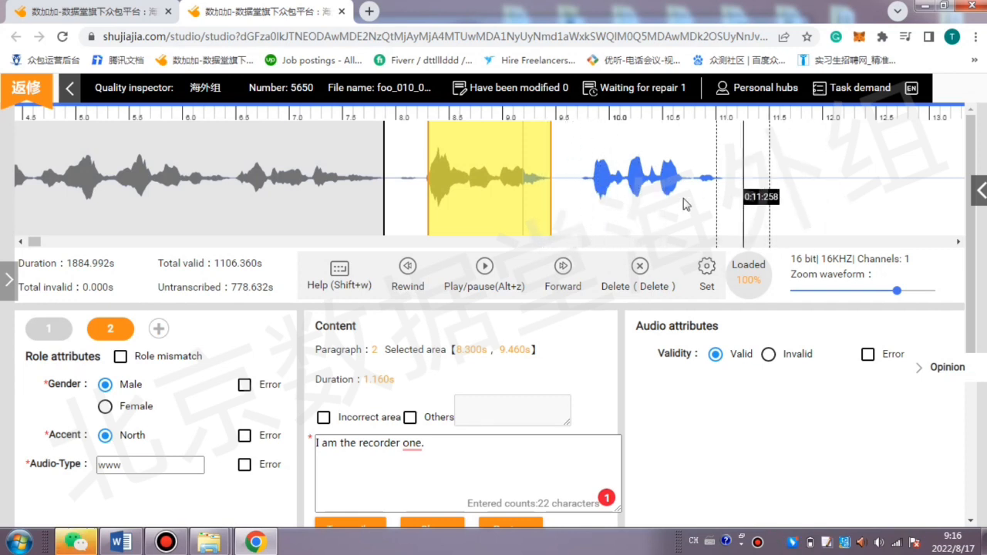
# Cut a new segment from about 9.68 s to 11.40 s on the waveform and delete it.
pyautogui.moveTo(575, 197); pyautogui.dragTo(769, 197)
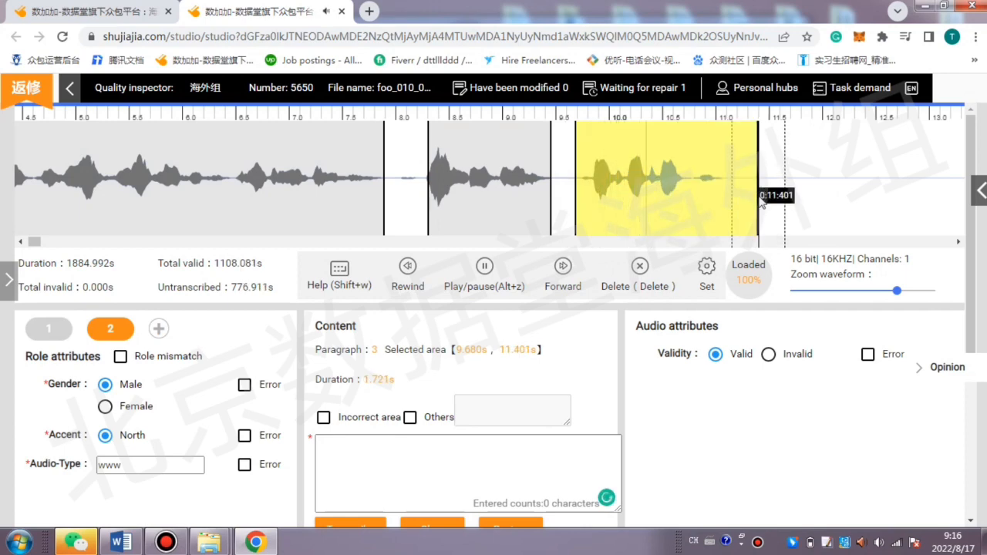
pyautogui.click(484, 266)
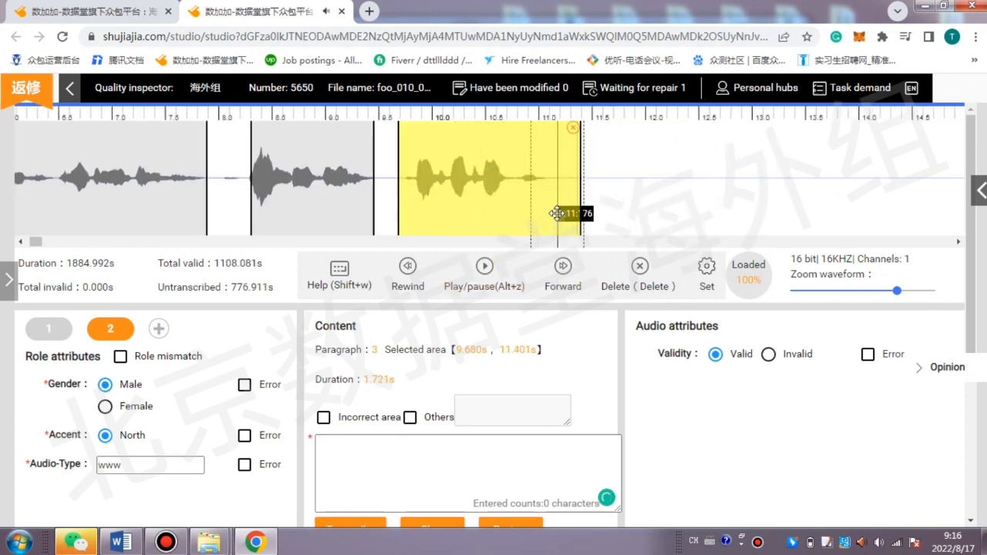
pyautogui.scroll(-2, 91, 270)
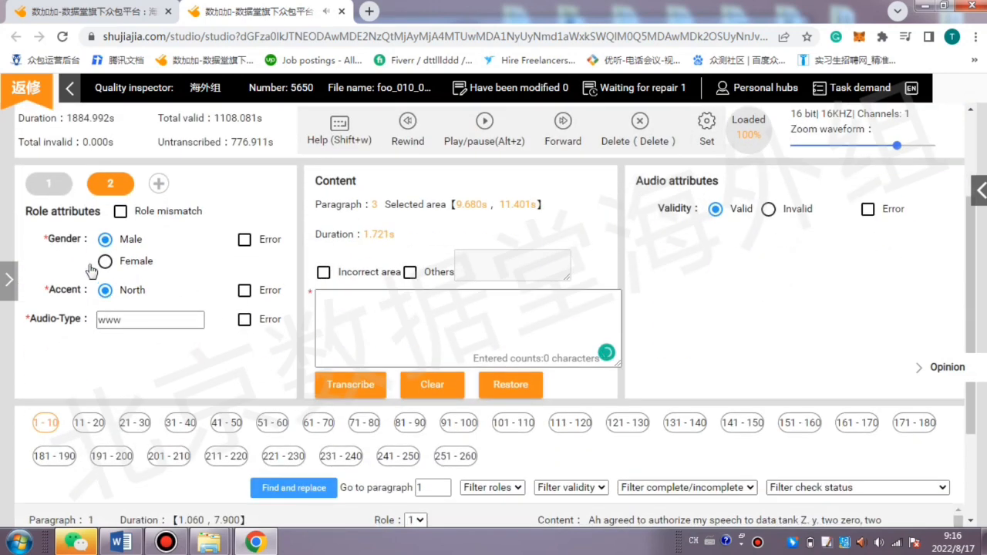
pyautogui.scroll(2, 810, 276)
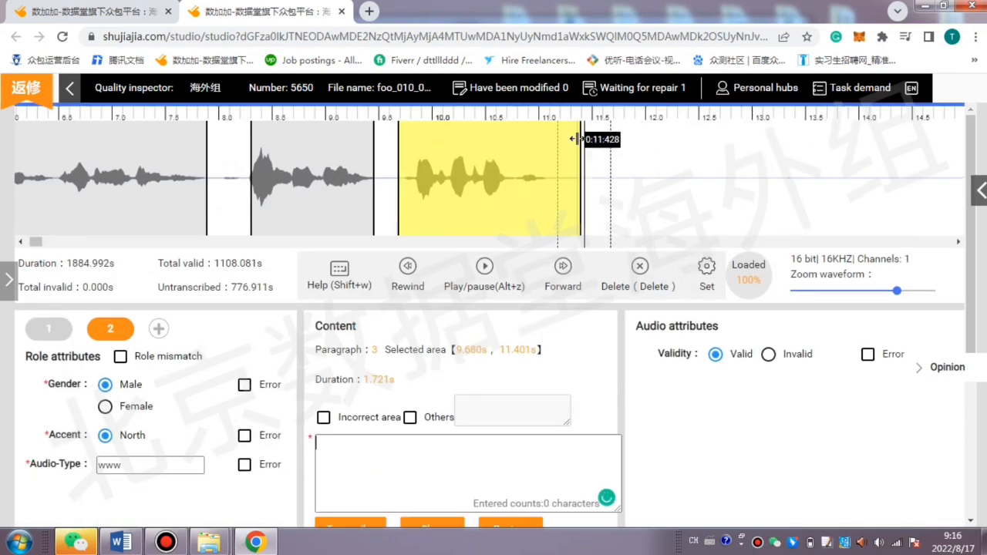
pyautogui.press('Delete')
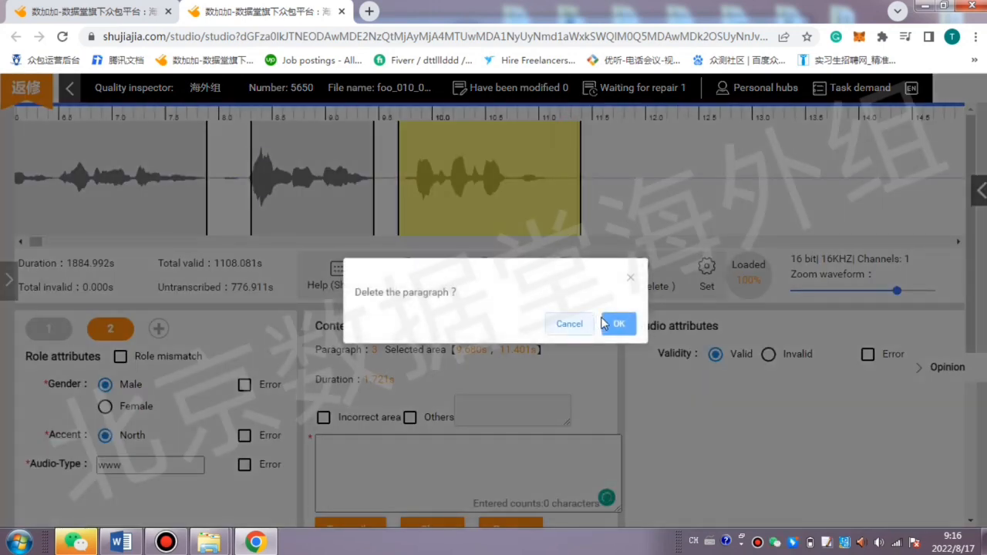
pyautogui.click(615, 322)
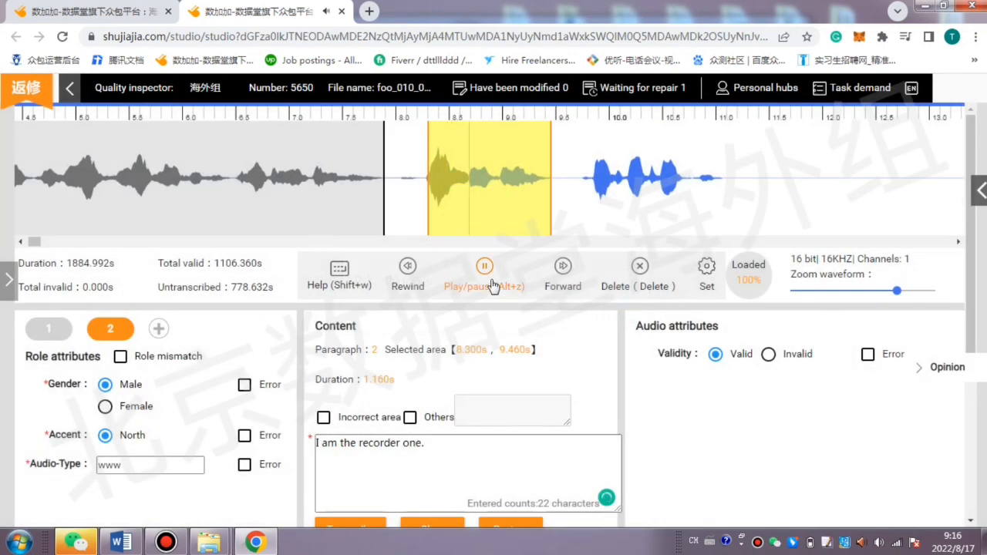
# Switch to the Word document and examine the highlighted notes about skipping, saving and logging out.
pyautogui.click(131, 544)
pyautogui.scroll(3, 574, 256)
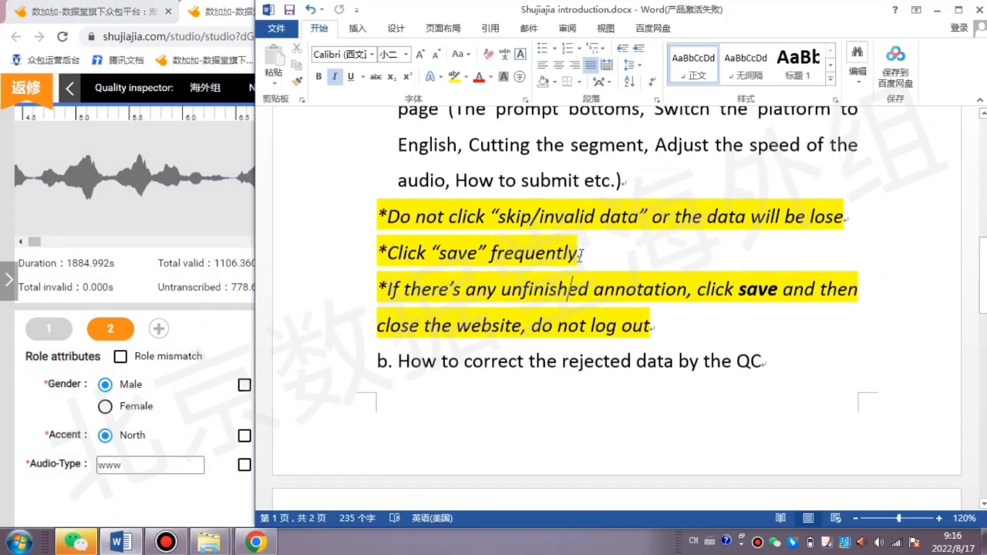
pyautogui.moveTo(694, 325); pyautogui.dragTo(317, 215)
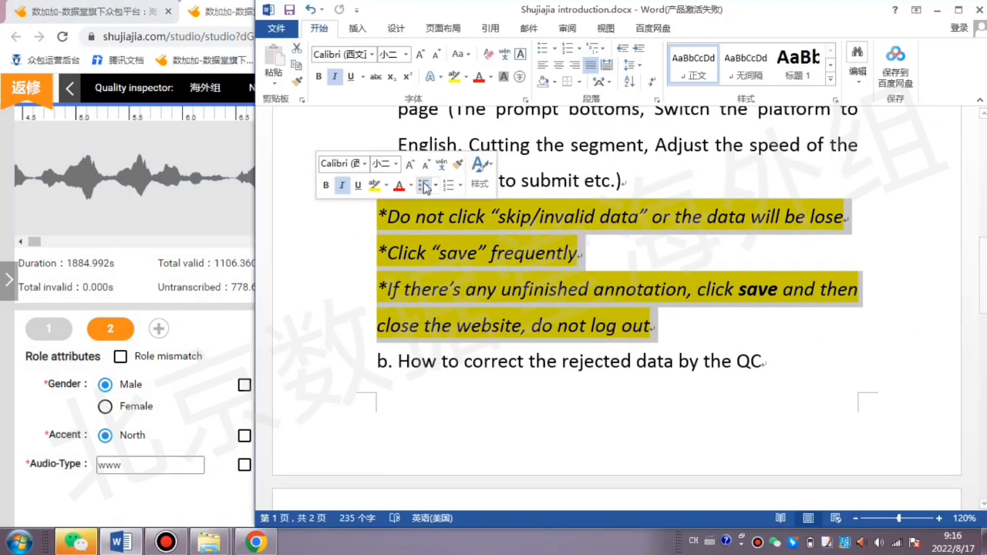
pyautogui.moveTo(653, 13); pyautogui.dragTo(439, 22)
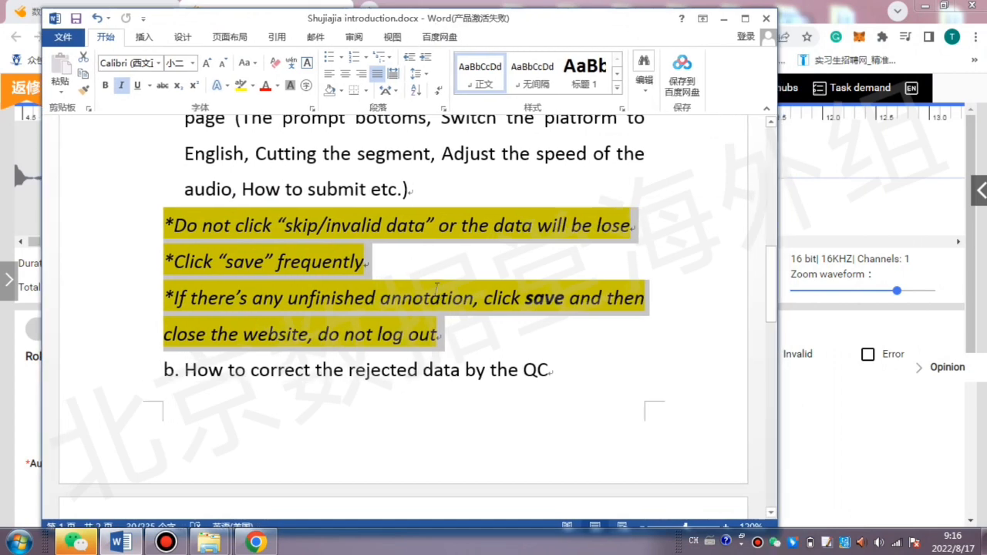
pyautogui.click(430, 299)
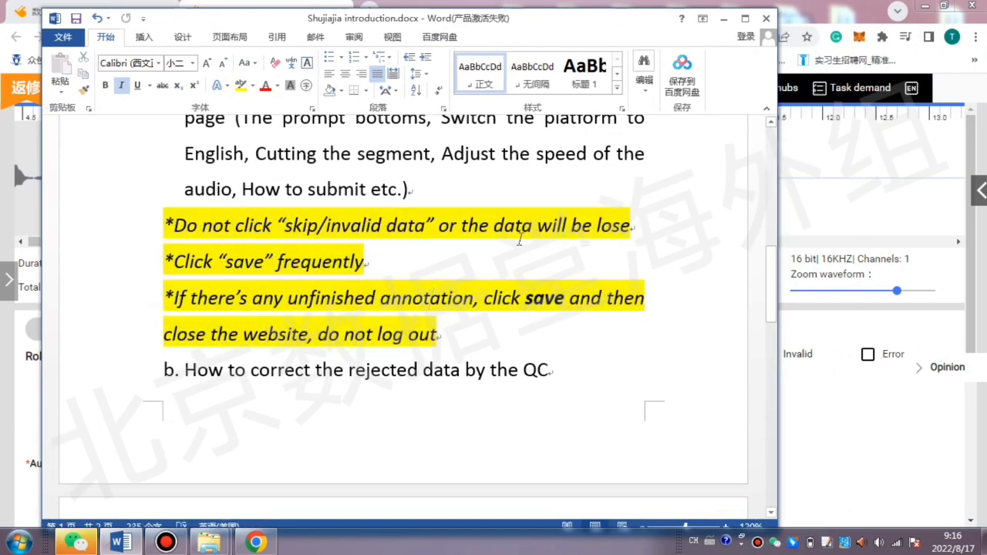
# Look at the studio's save, submit and skip actions, hide them again, and return to the Word notes.
pyautogui.click(980, 212)
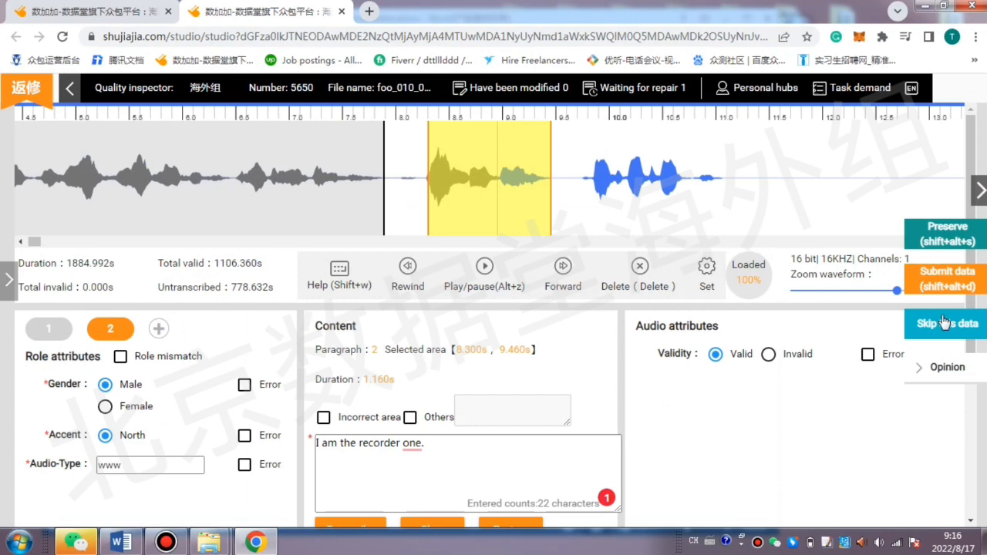
pyautogui.click(978, 190)
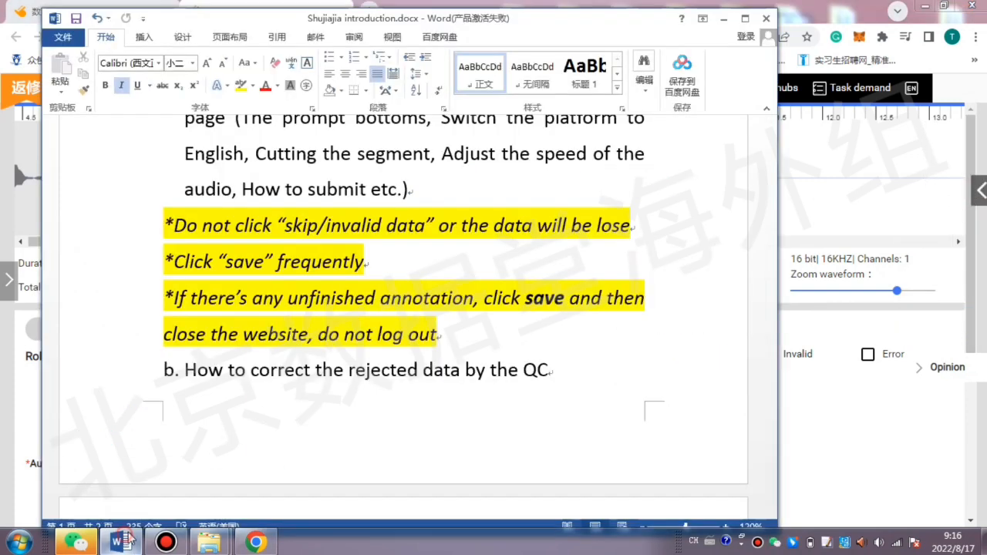
pyautogui.click(122, 542)
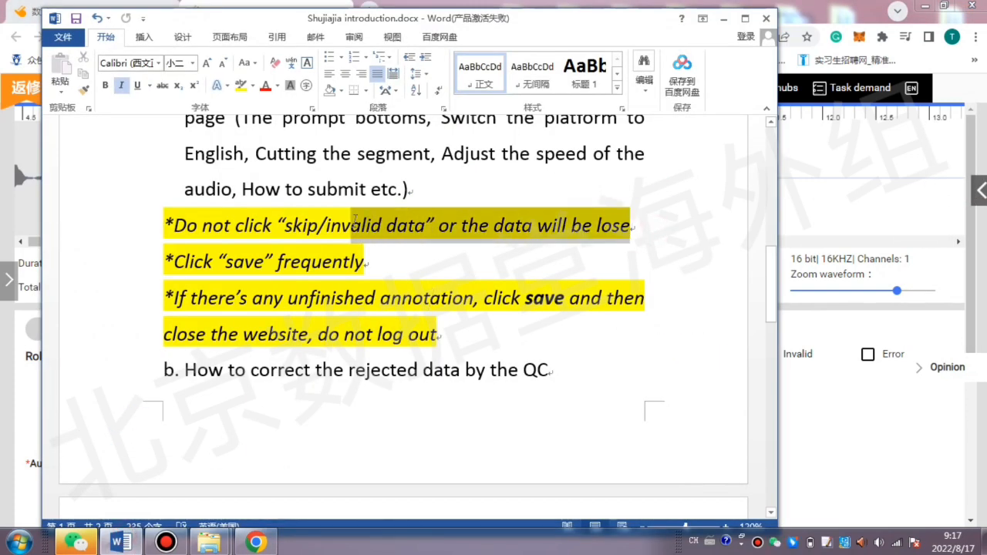
# Switch from Word to the browser and zoom the studio page out two levels.
pyautogui.click(974, 35)
pyautogui.click(877, 171)
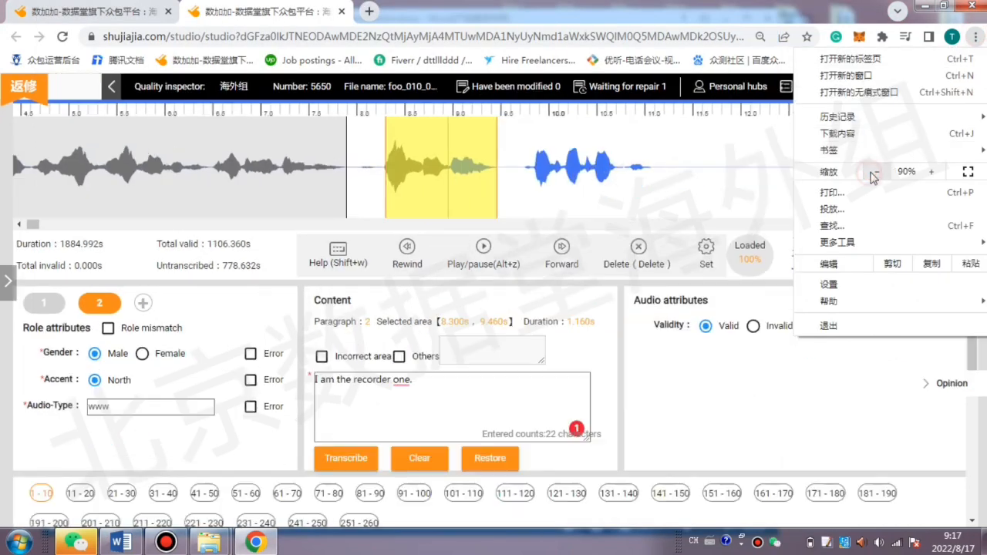
pyautogui.click(876, 171)
pyautogui.moveTo(841, 242)
pyautogui.click(665, 400)
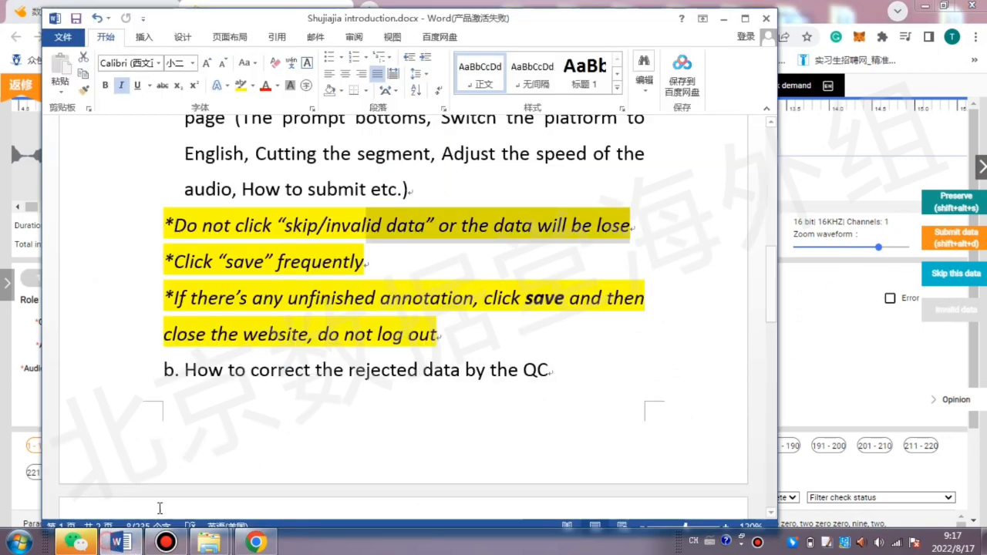
# Highlight the "Click save frequently" note in Word, and save the annotation data in the studio.
pyautogui.click(119, 543)
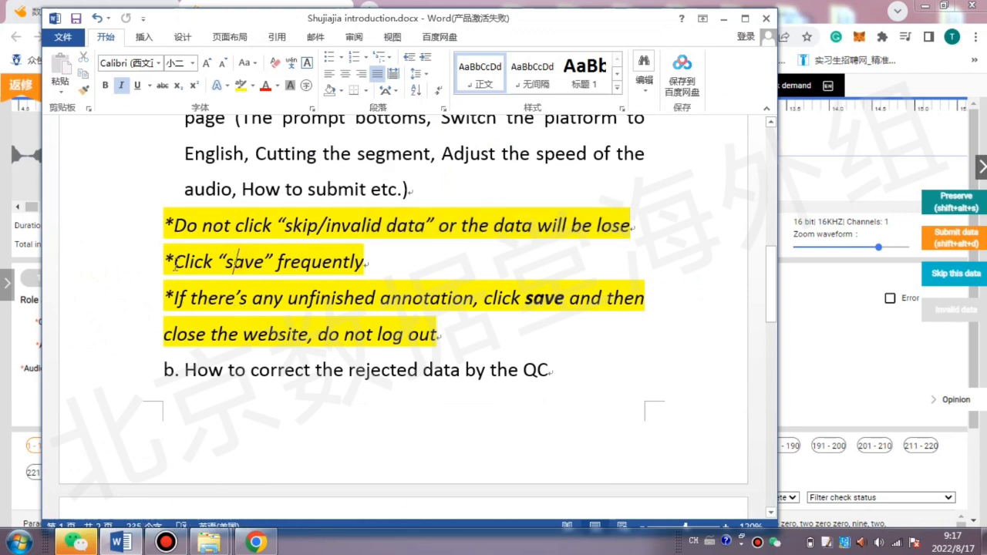
pyautogui.moveTo(164, 262); pyautogui.dragTo(367, 262)
pyautogui.click(838, 356)
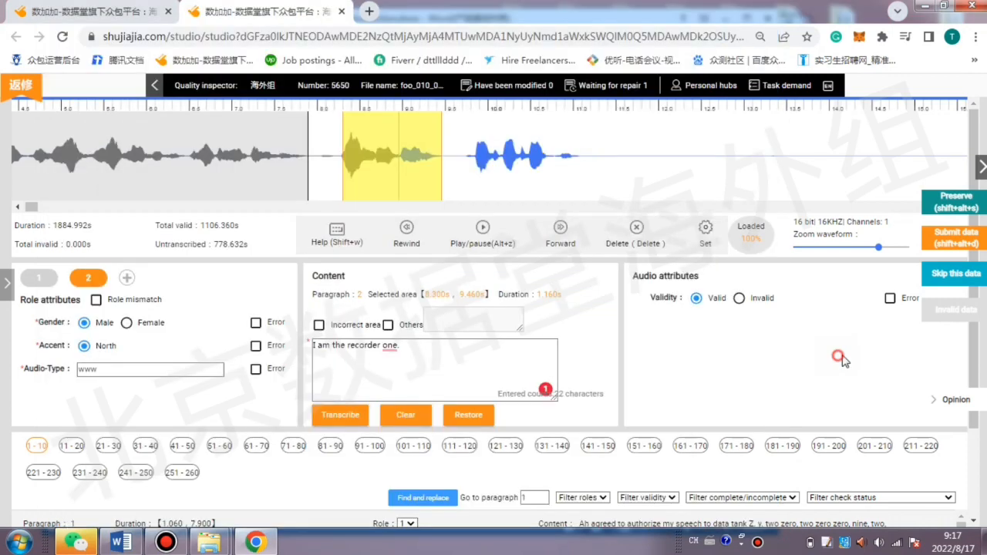
pyautogui.click(932, 206)
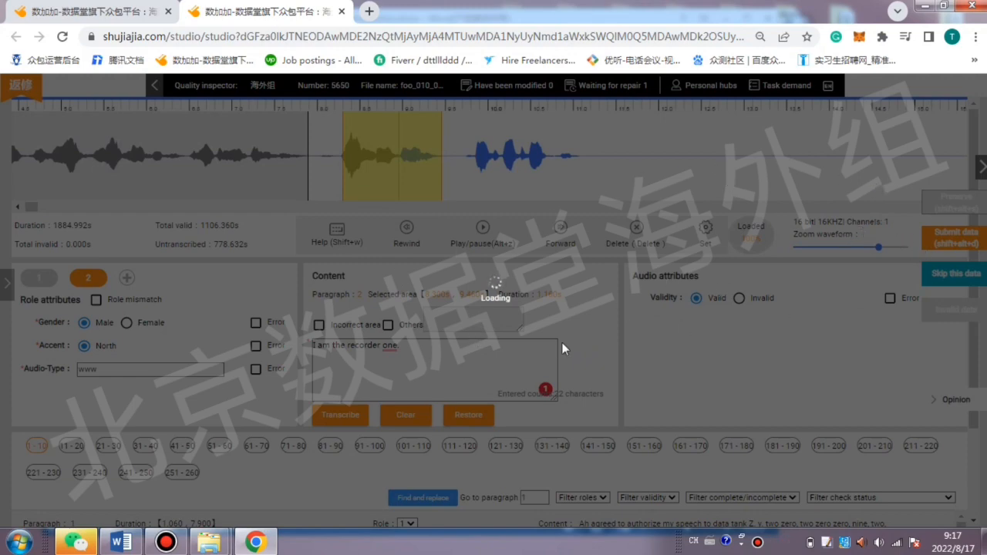
# Reload the studio page in the browser and pause the audio playback.
pyautogui.click(121, 542)
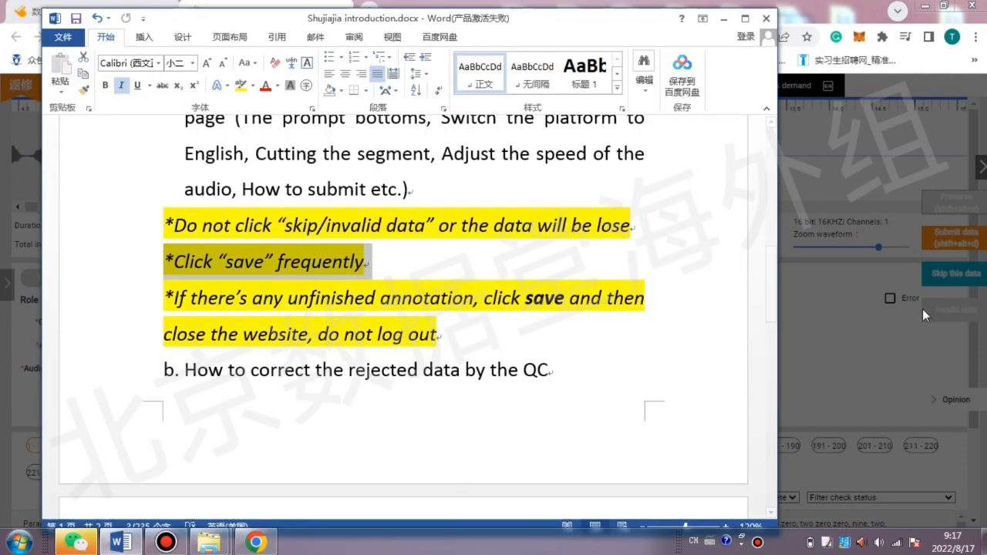
pyautogui.click(864, 311)
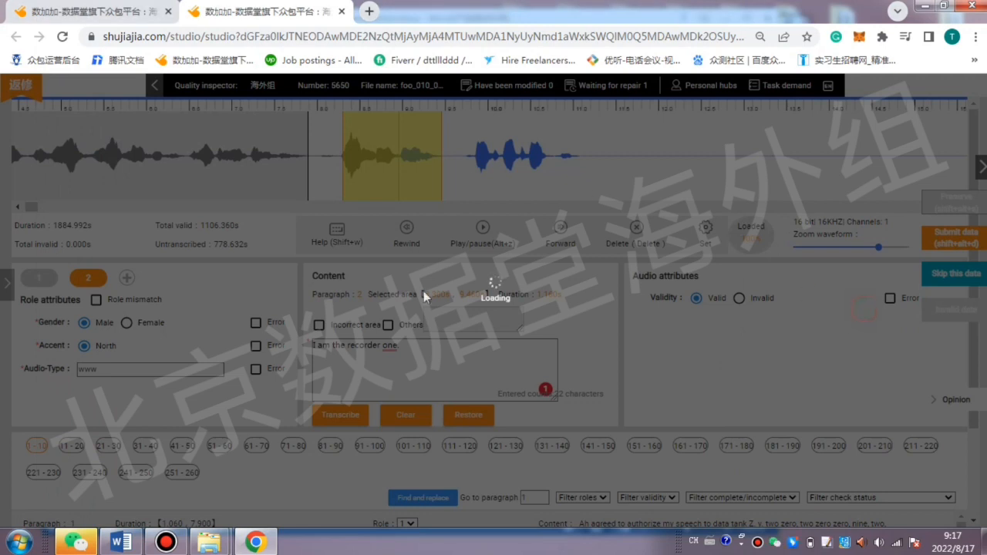
pyautogui.click(62, 36)
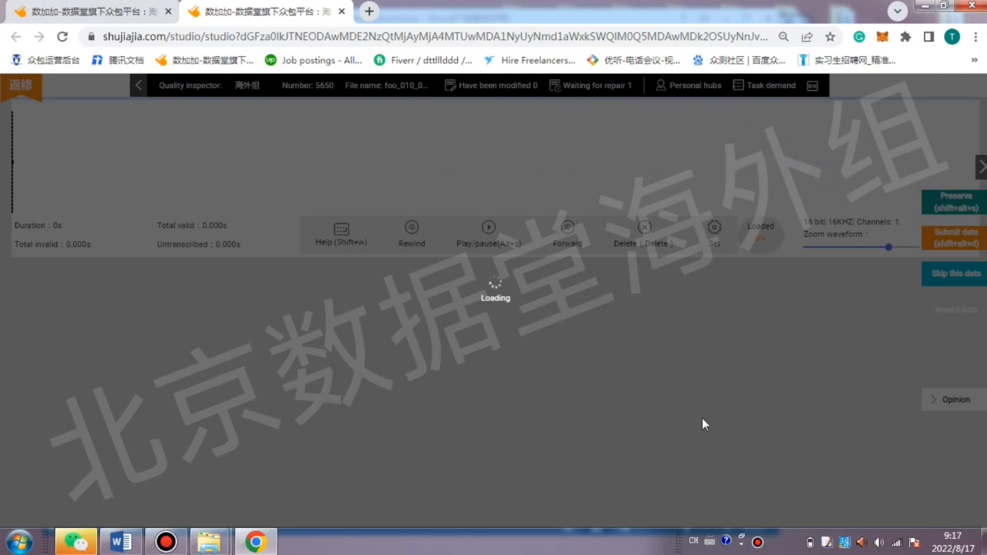
pyautogui.click(166, 542)
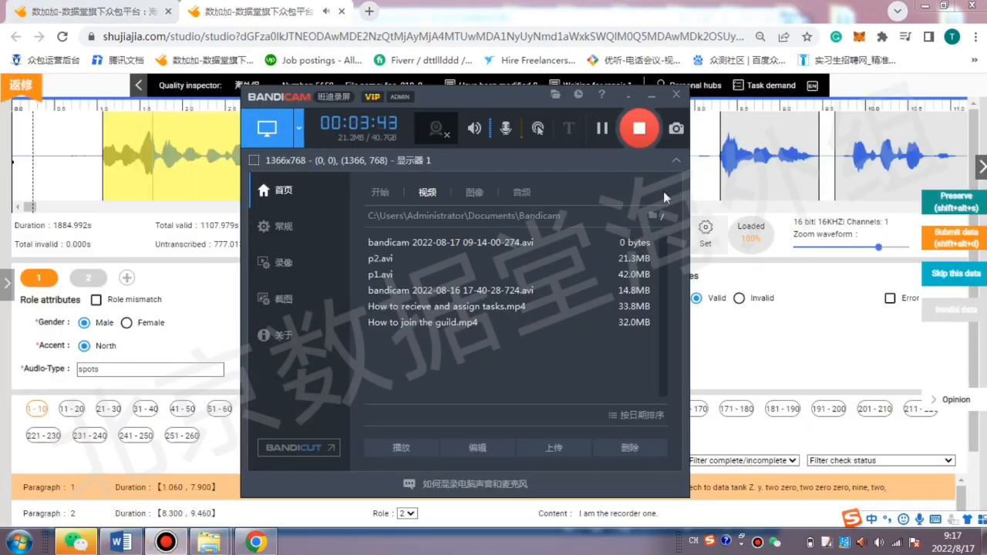
pyautogui.click(797, 292)
pyautogui.click(497, 231)
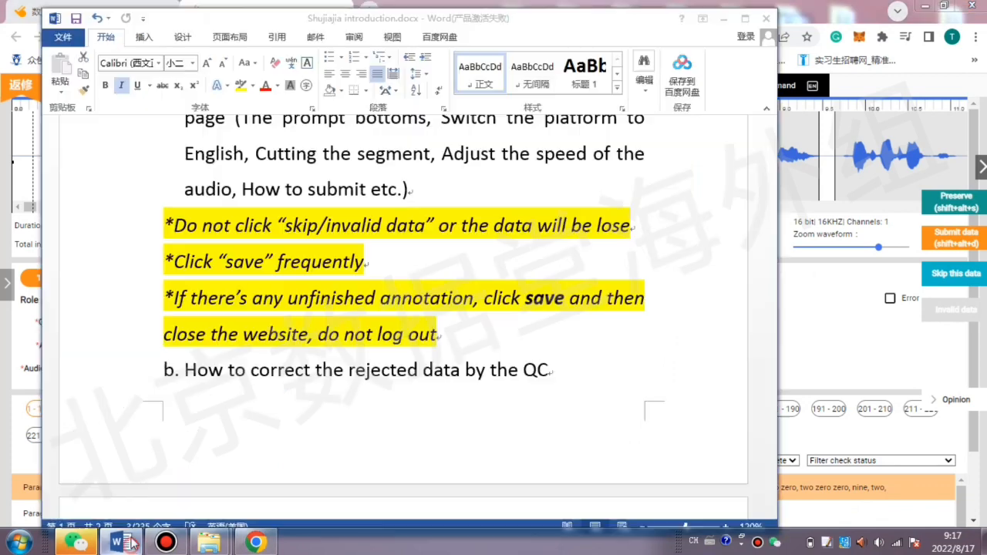
# Highlight the Word note about saving unfinished annotations without logging out, and return to the studio.
pyautogui.click(121, 542)
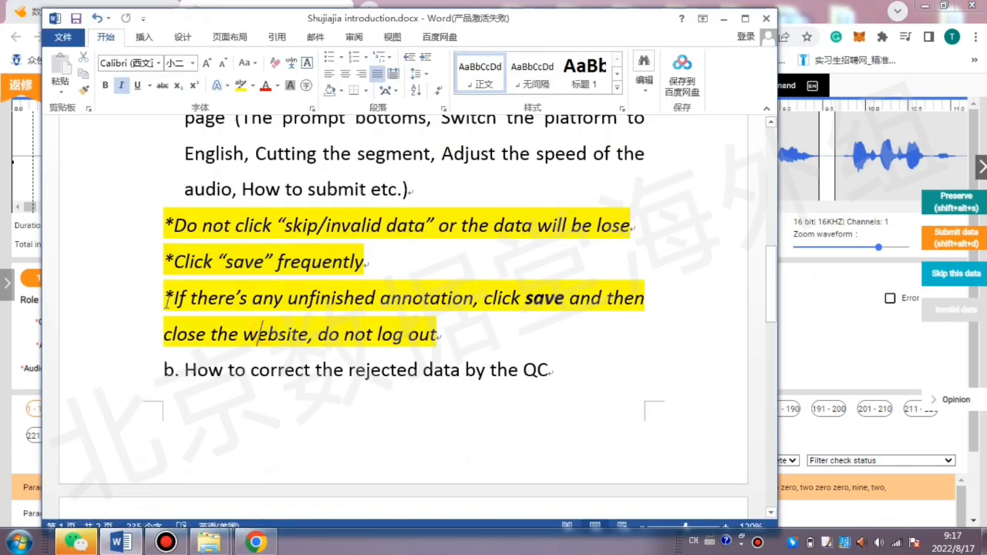
pyautogui.moveTo(170, 297); pyautogui.dragTo(601, 298)
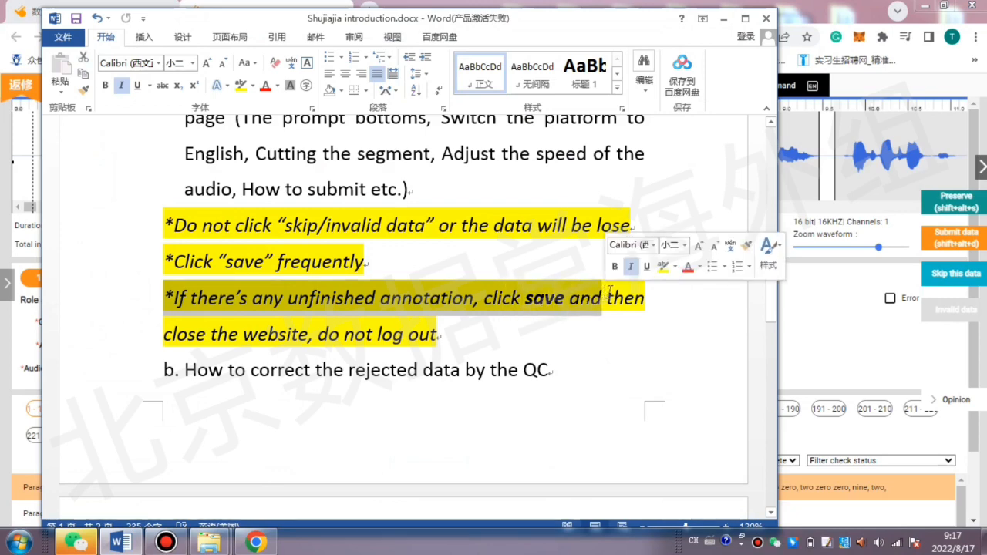
pyautogui.click(824, 344)
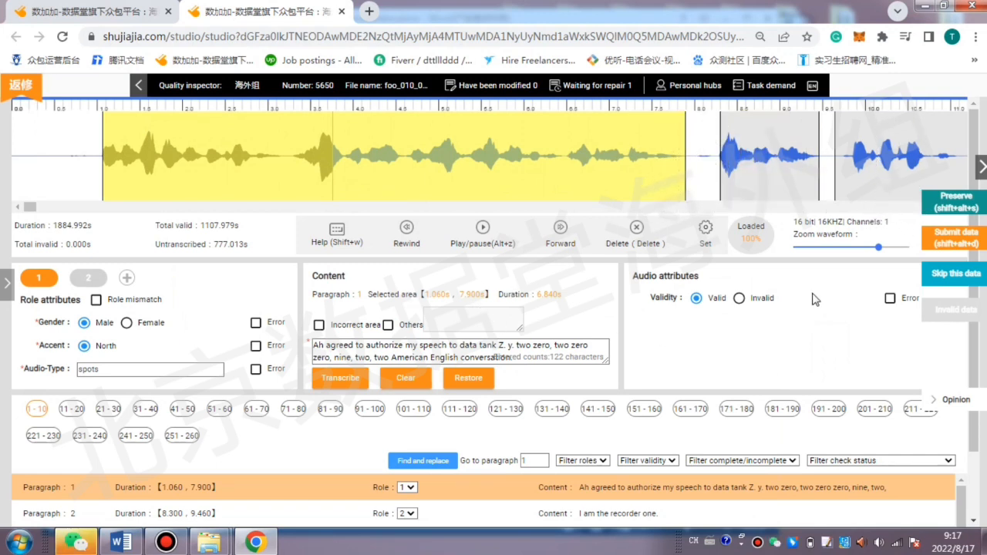
# Save the annotation data, dismiss the save message, and close the studio page.
pyautogui.click(955, 205)
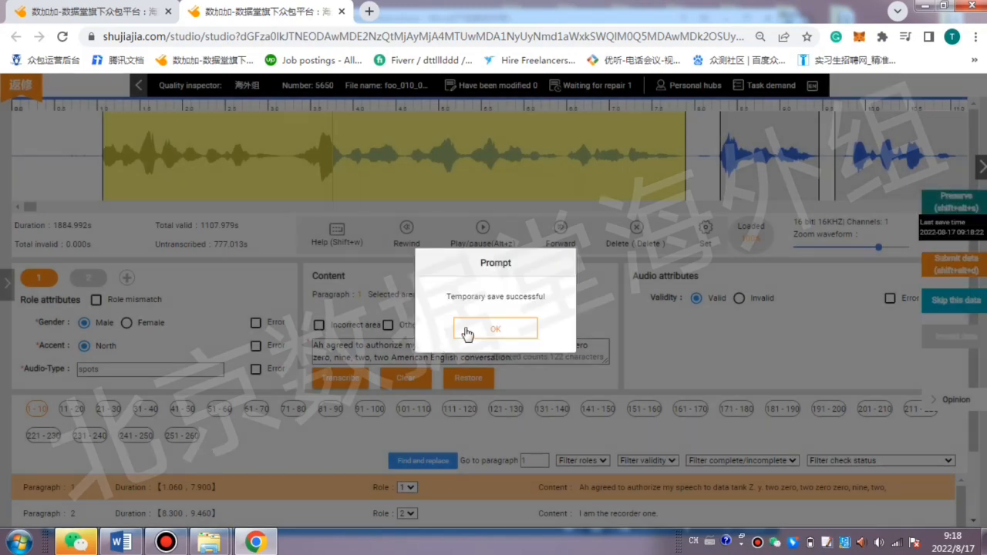
pyautogui.click(495, 328)
pyautogui.click(342, 11)
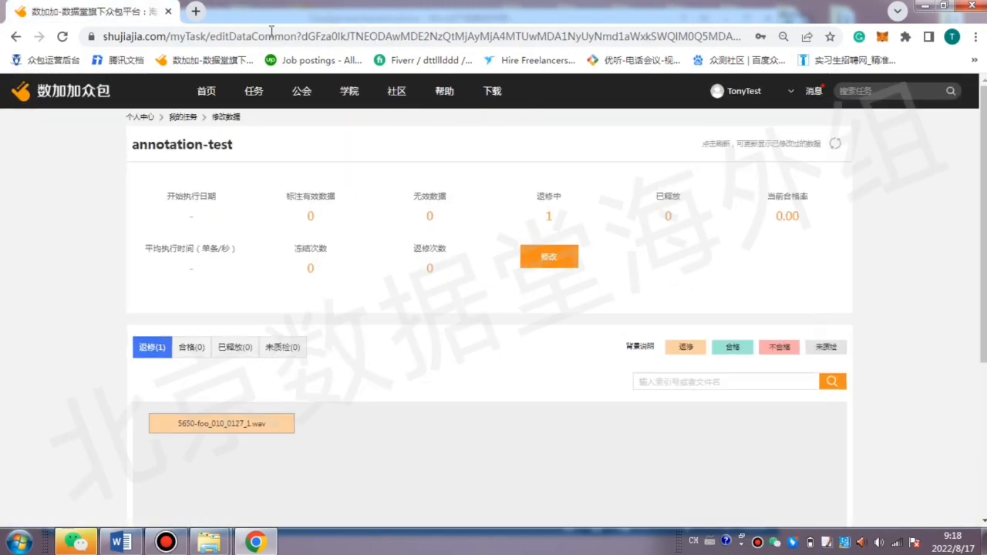
# Replace the remaining task page with a new browser tab and open the bookmarked Shujiajia site in it.
pyautogui.click(199, 10)
pyautogui.click(177, 11)
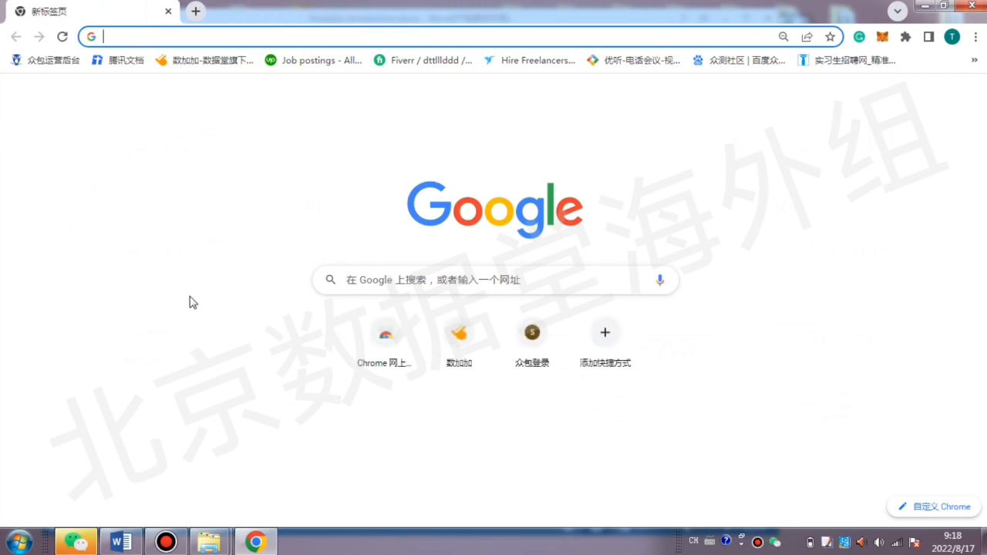
pyautogui.click(223, 60)
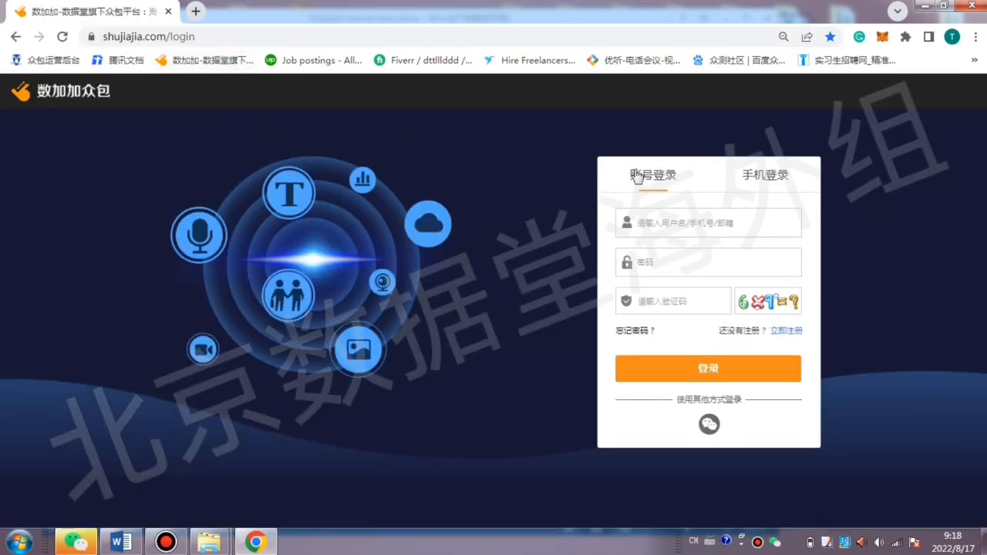
# Get a new verification code image, enter the verification code, and log in, confirming the takeover of the active session.
pyautogui.click(704, 304)
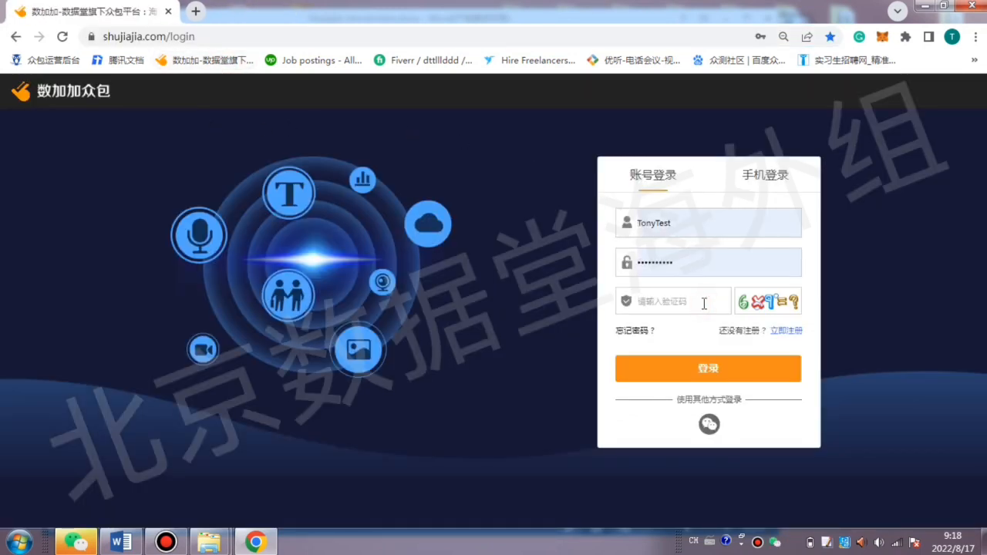
pyautogui.click(764, 302)
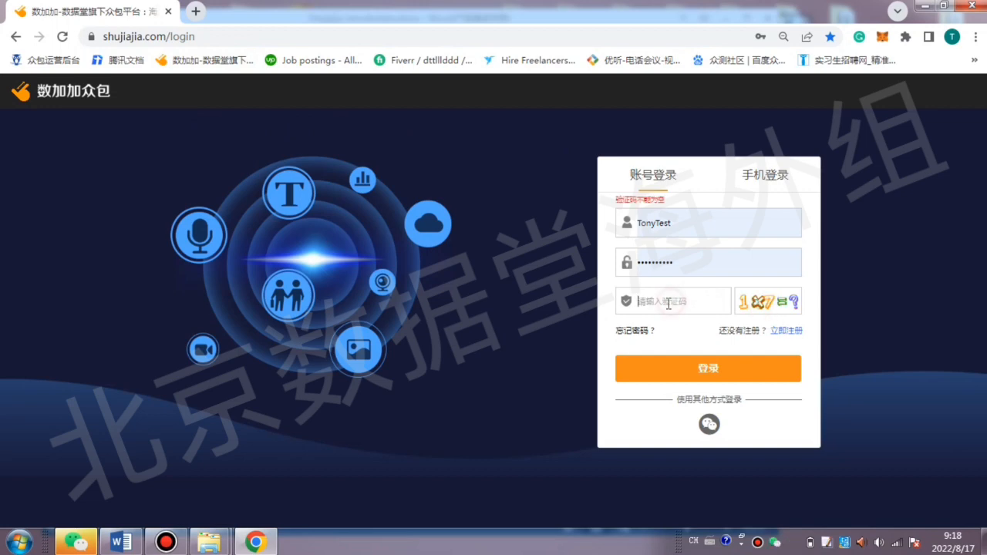
pyautogui.write('7')
pyautogui.click(688, 367)
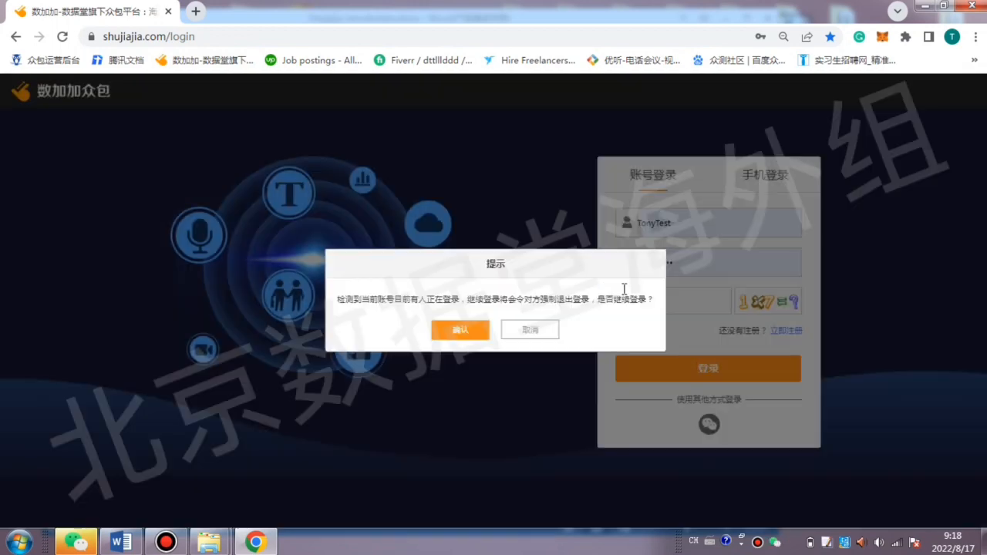
pyautogui.click(461, 329)
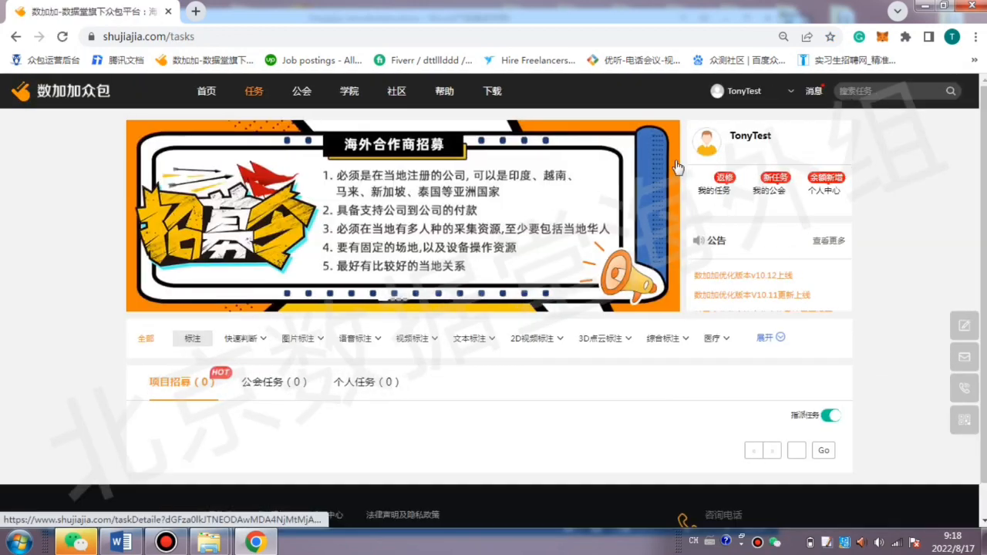
# Open the annotation-test guild task from my tasks for modification and submit its data in the studio.
pyautogui.moveTo(740, 103)
pyautogui.click(746, 128)
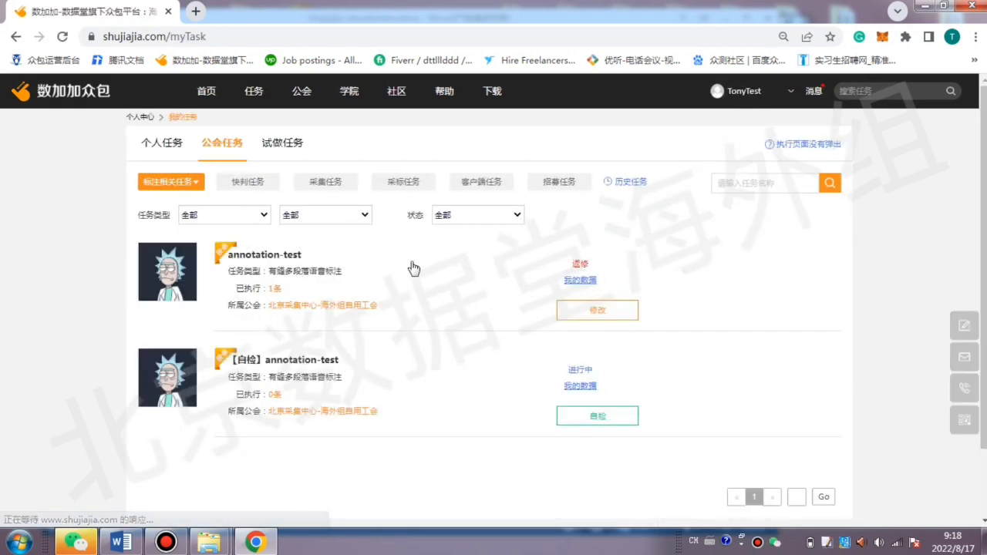
pyautogui.click(605, 310)
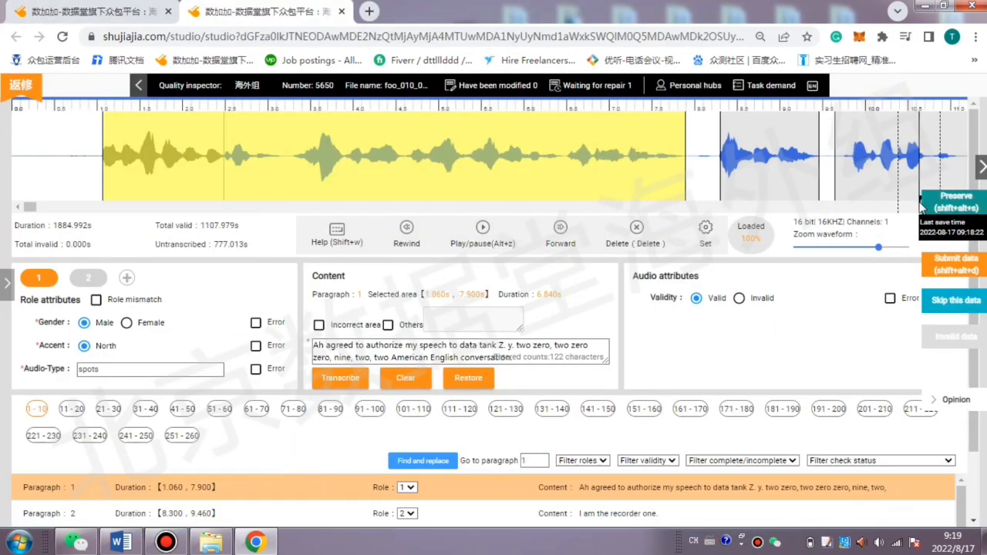
pyautogui.click(950, 271)
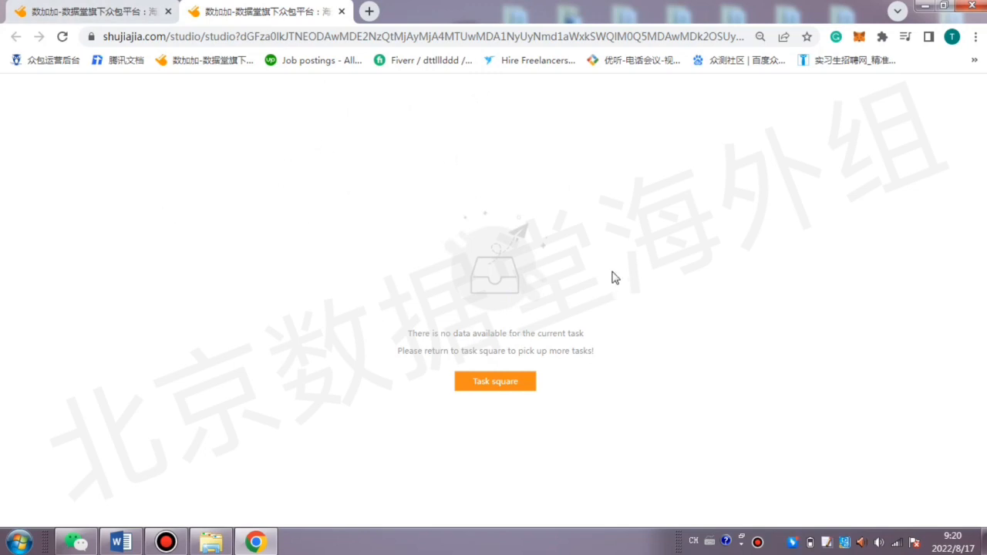
pyautogui.click(166, 542)
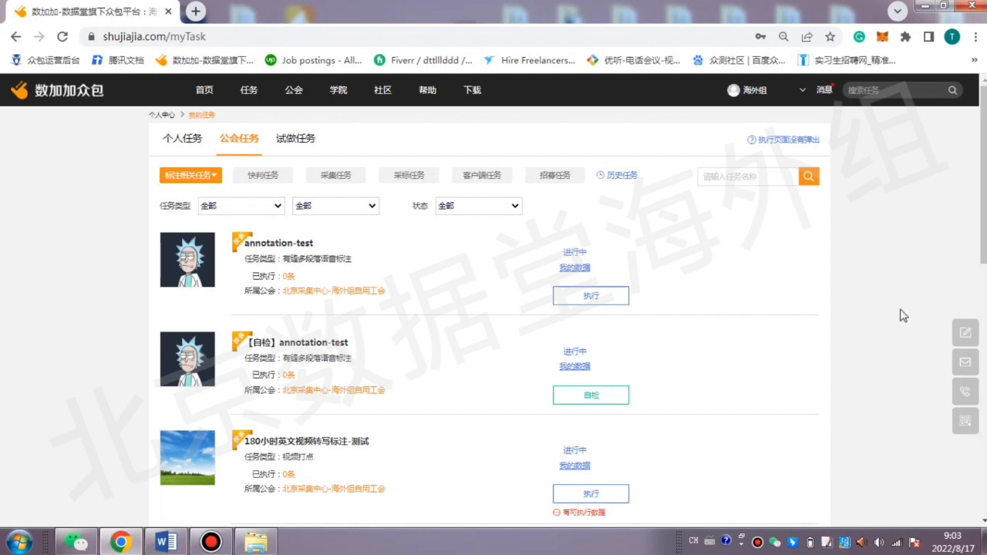
# Translate the guild task list page into English and switch it back to Simplified Chinese.
pyautogui.rightClick(860, 316)
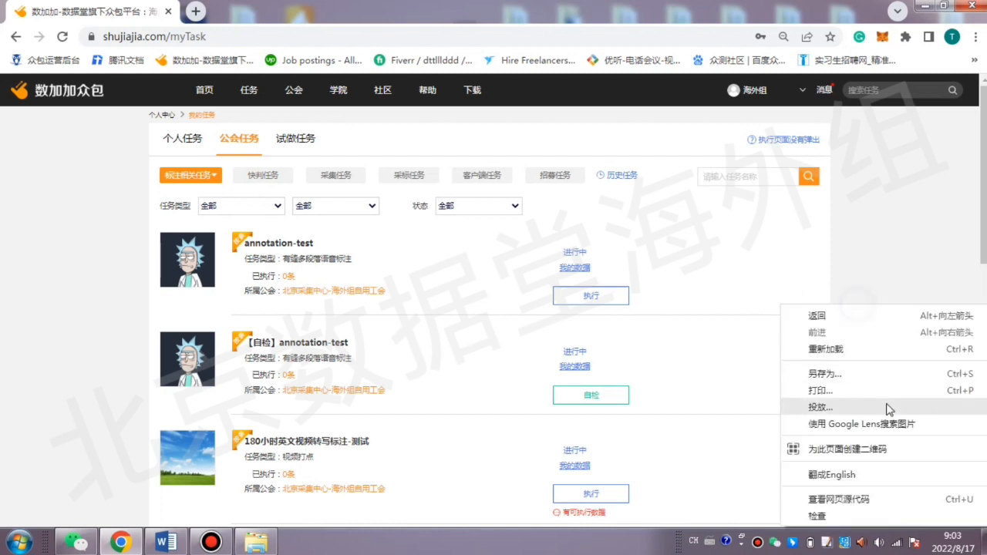
pyautogui.click(833, 469)
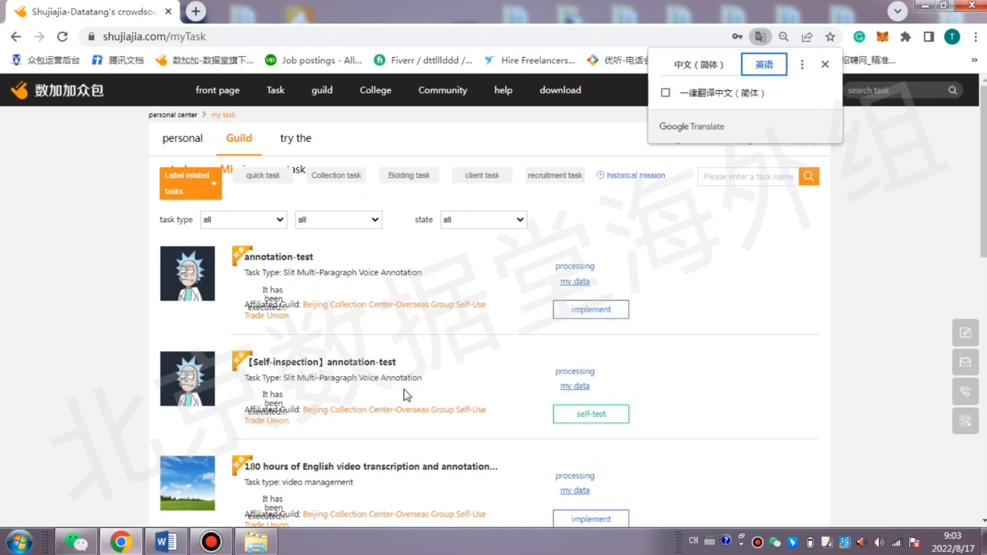
pyautogui.click(698, 68)
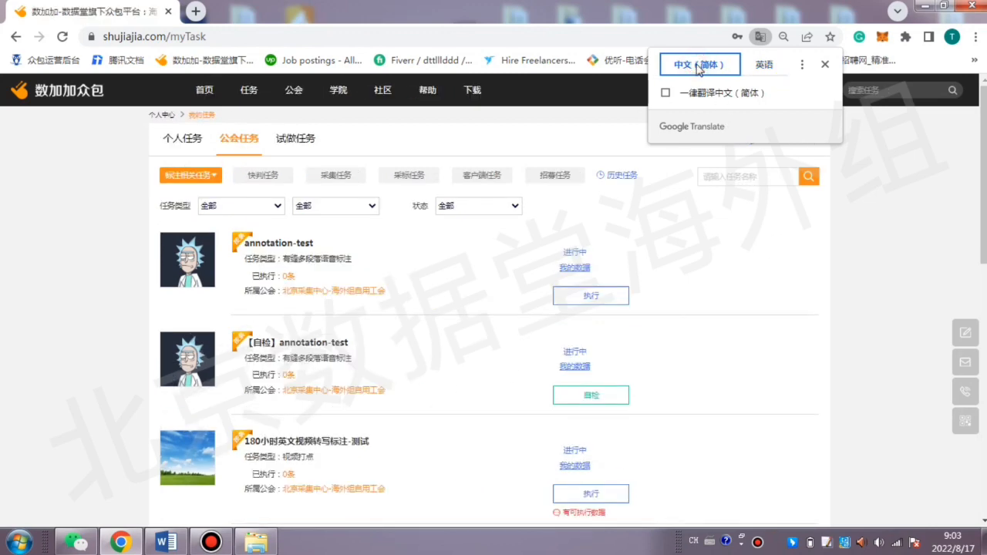
# Open self-inspection for the 【自检】annotation-test task and point out the annotator's name in the table.
pyautogui.click(591, 401)
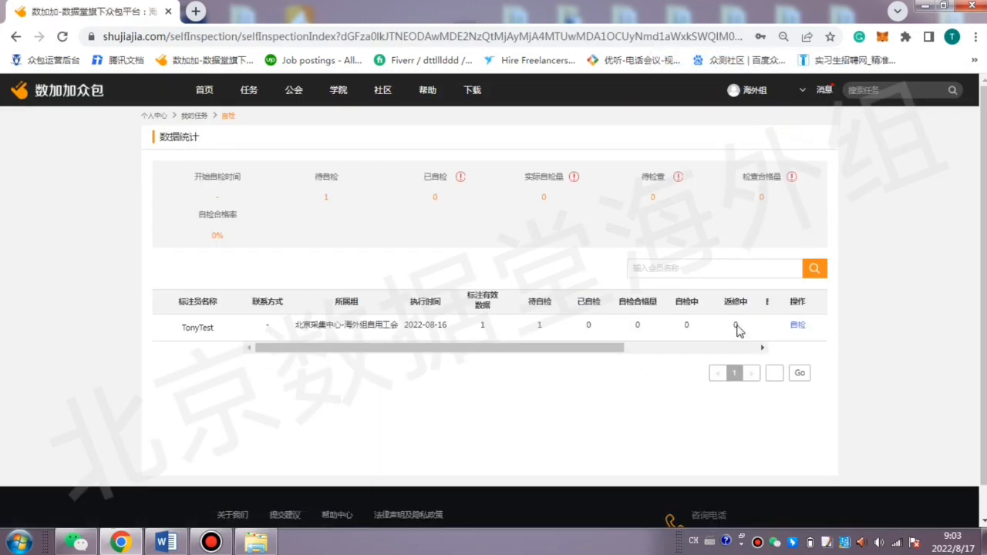
pyautogui.doubleClick(208, 327)
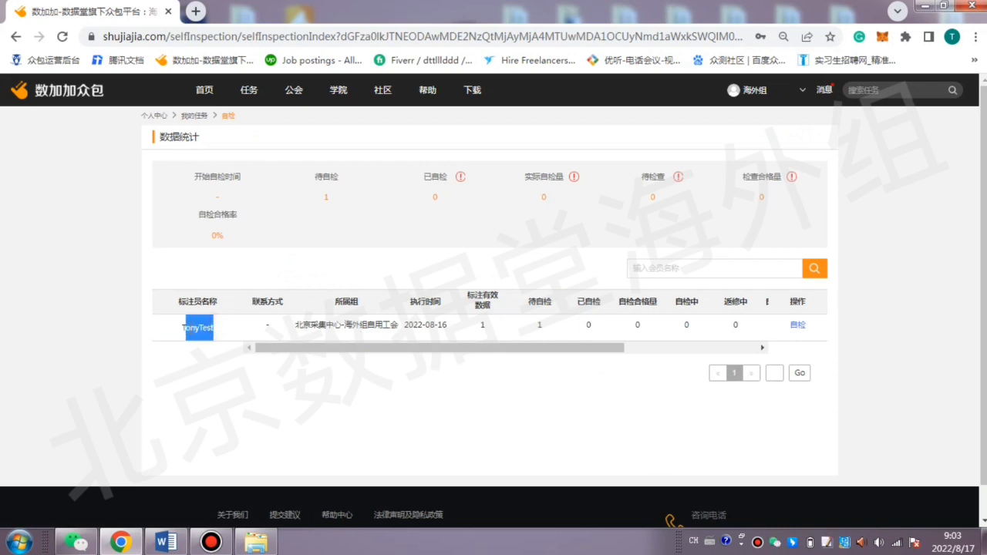
pyautogui.click(217, 333)
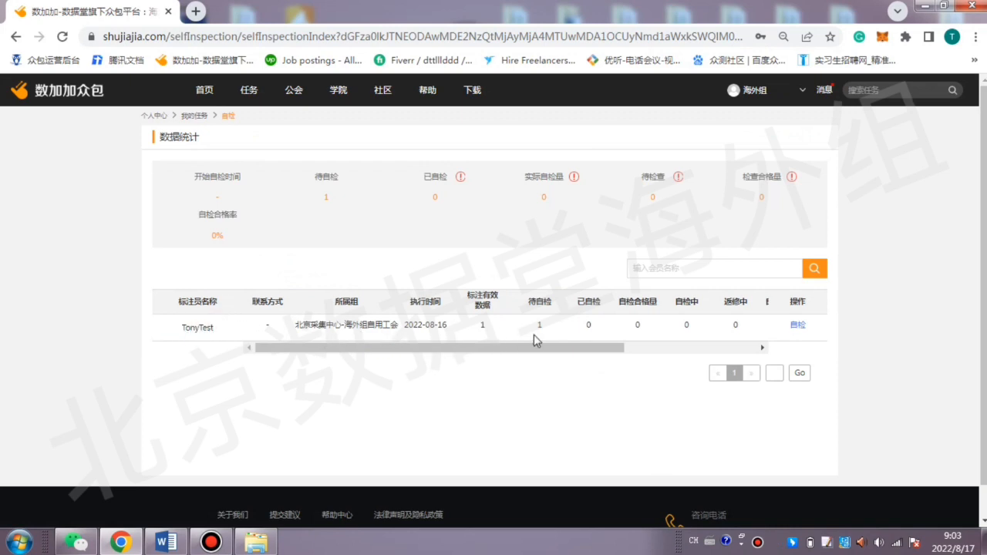
# Translate the self-inspection statistics page into English and close the translation popup.
pyautogui.rightClick(858, 275)
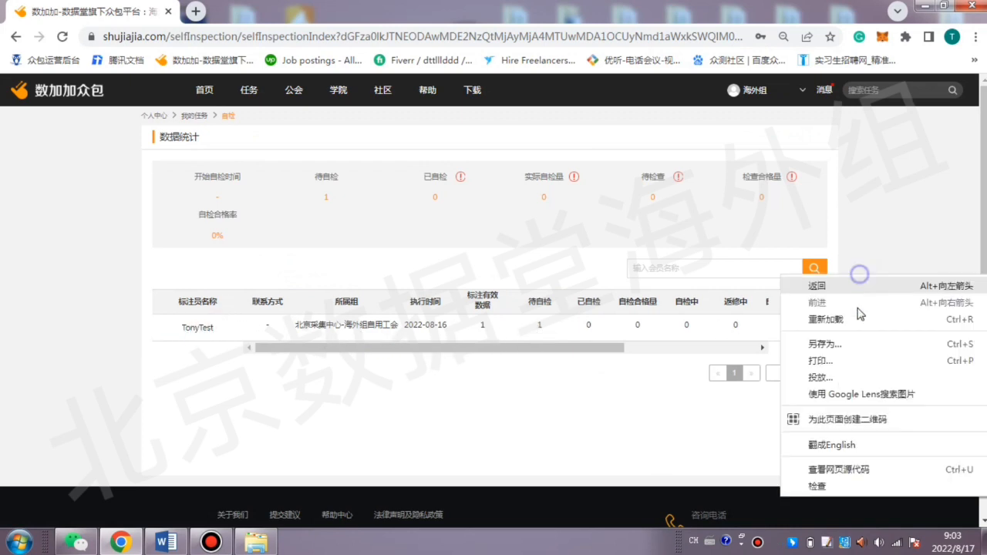
pyautogui.click(829, 445)
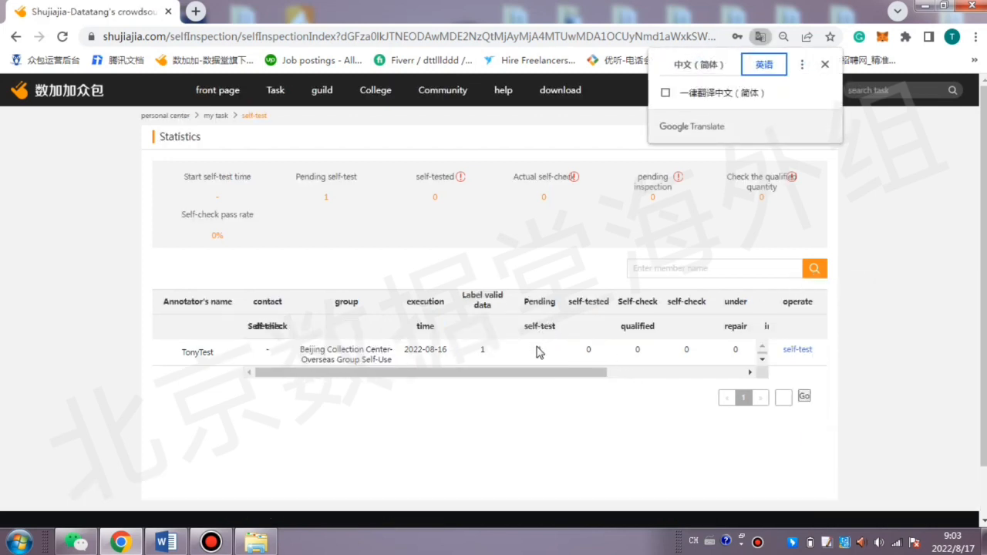
pyautogui.click(537, 351)
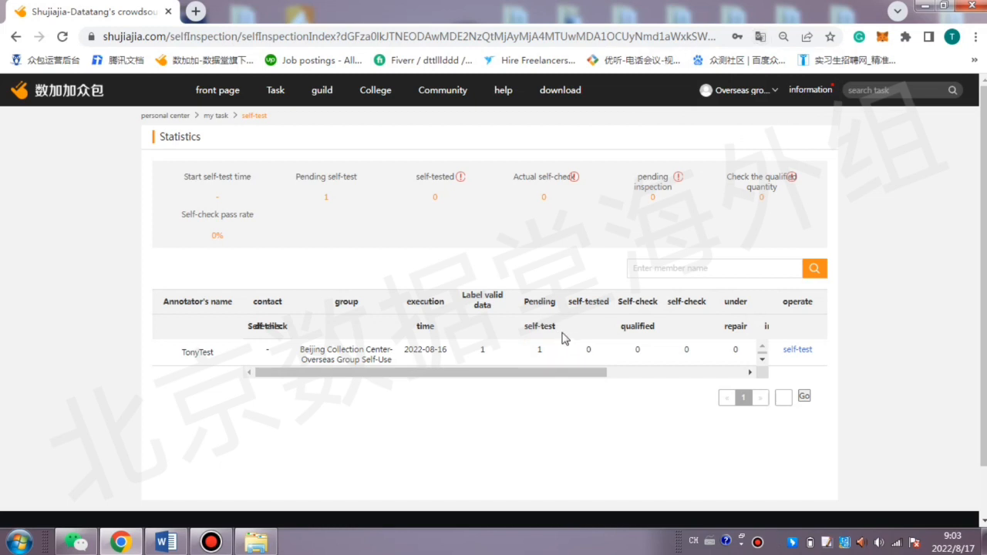
pyautogui.rightClick(907, 194)
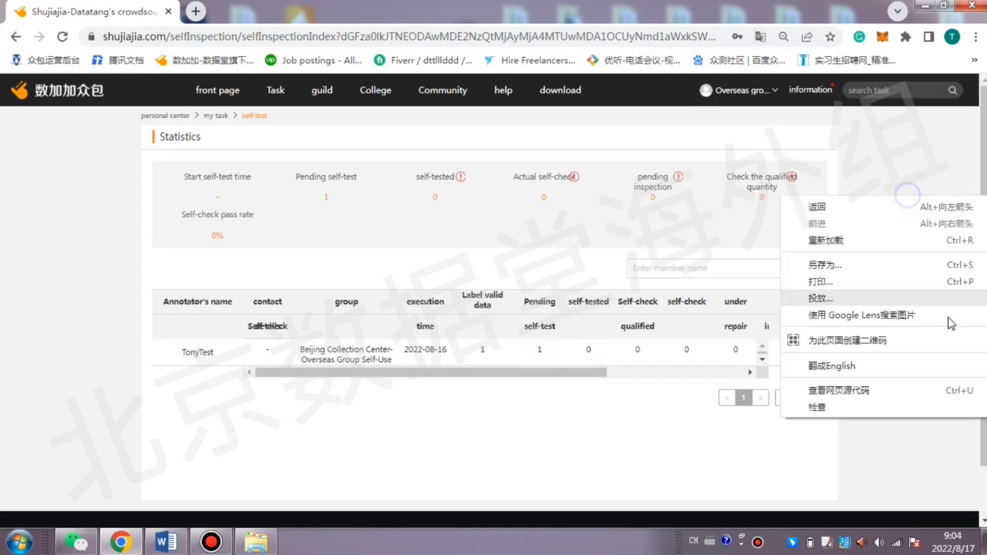
# Switch the statistics page back to Simplified Chinese and open the self-inspection dialog for the listed annotator.
pyautogui.click(759, 36)
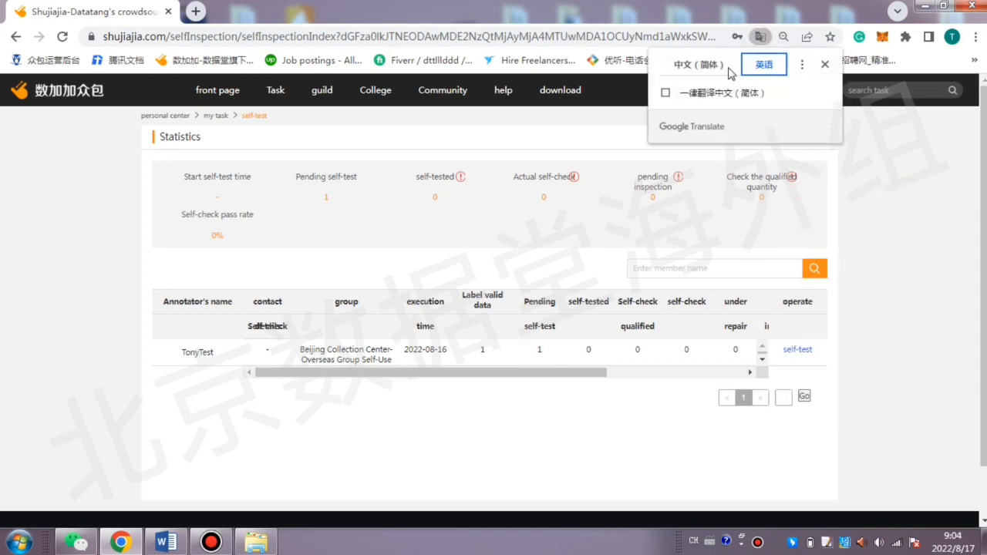
pyautogui.click(715, 66)
pyautogui.click(802, 327)
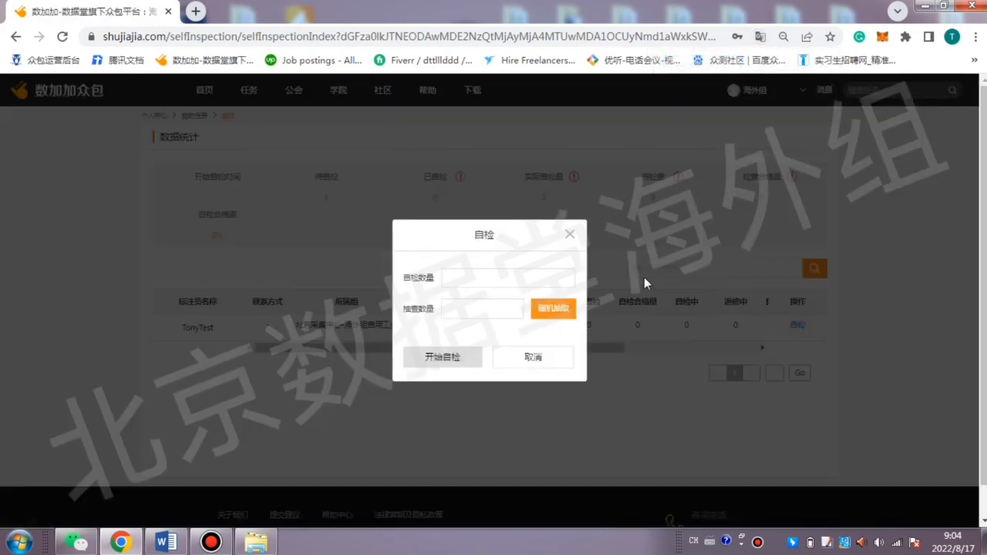
# Translate the self-inspection dialog into English and set both the number of self-checks and the number of spot checks to 1.
pyautogui.click(502, 275)
pyautogui.rightClick(630, 262)
pyautogui.click(670, 437)
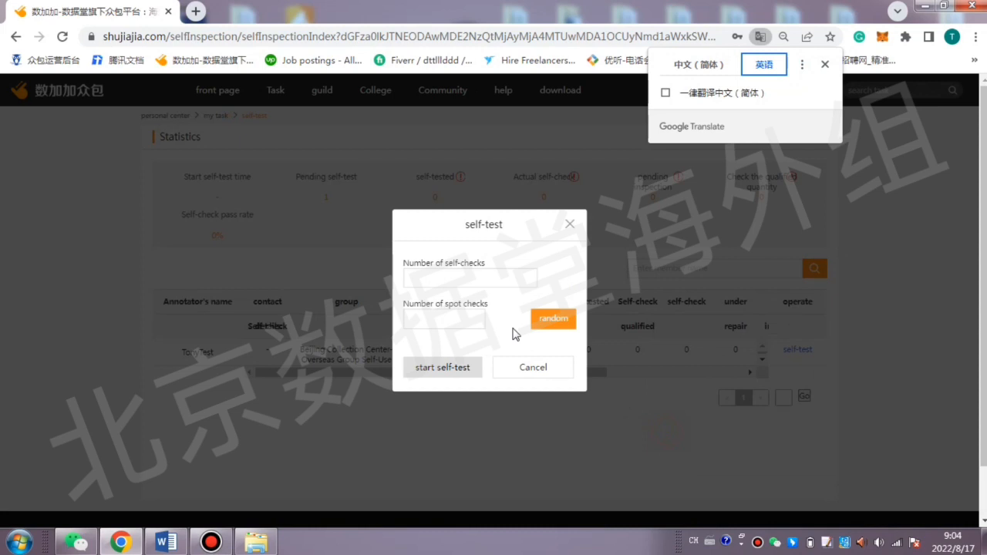
pyautogui.click(465, 276)
pyautogui.write('1')
pyautogui.click(448, 324)
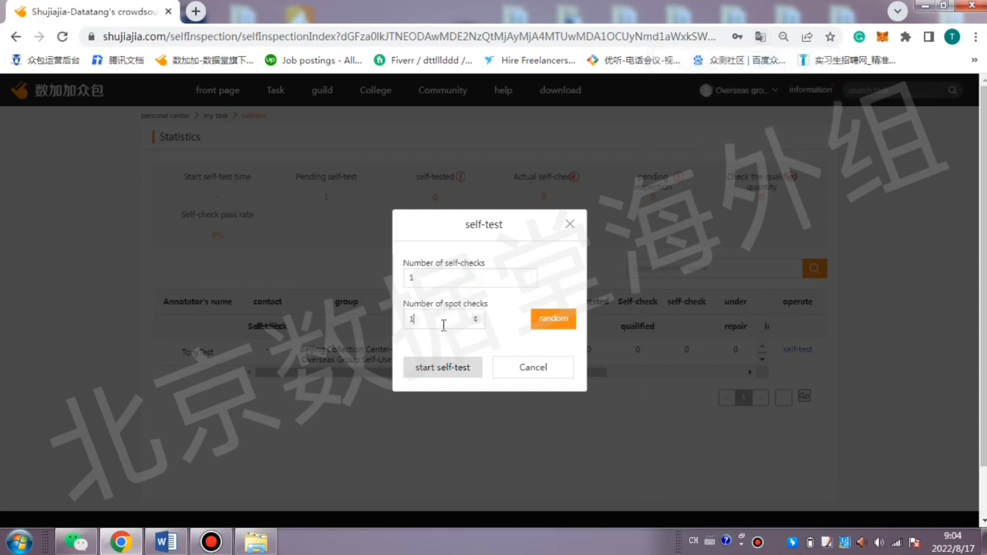
pyautogui.write('1')
pyautogui.click(438, 275)
pyautogui.click(432, 276)
pyautogui.click(447, 279)
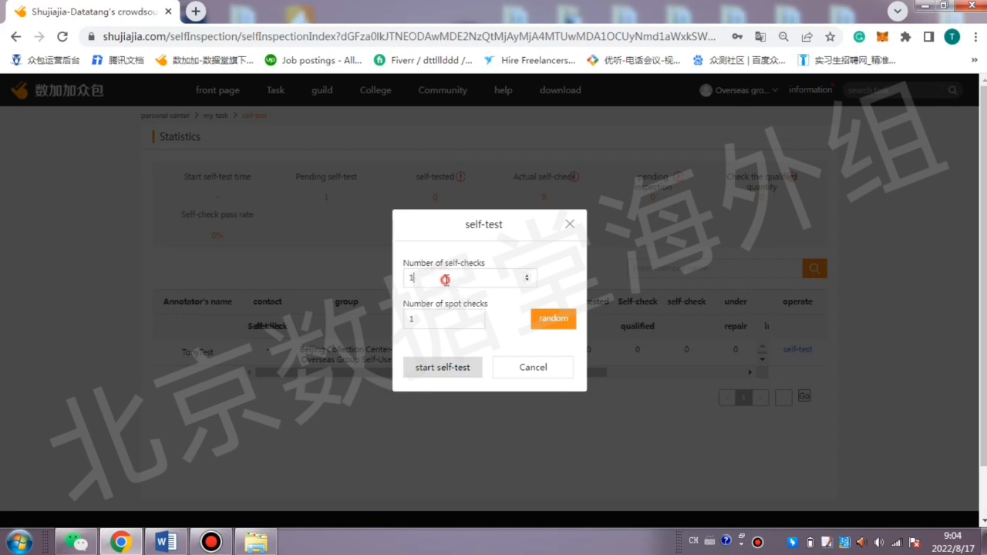
pyautogui.click(436, 324)
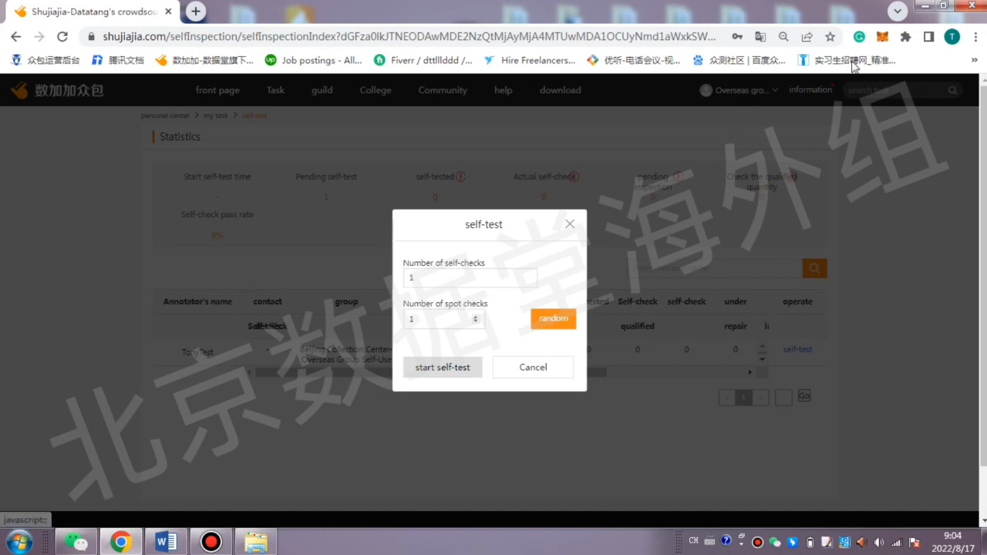
# Switch the page with the filled-in self-inspection dialog back to Simplified Chinese.
pyautogui.rightClick(806, 103)
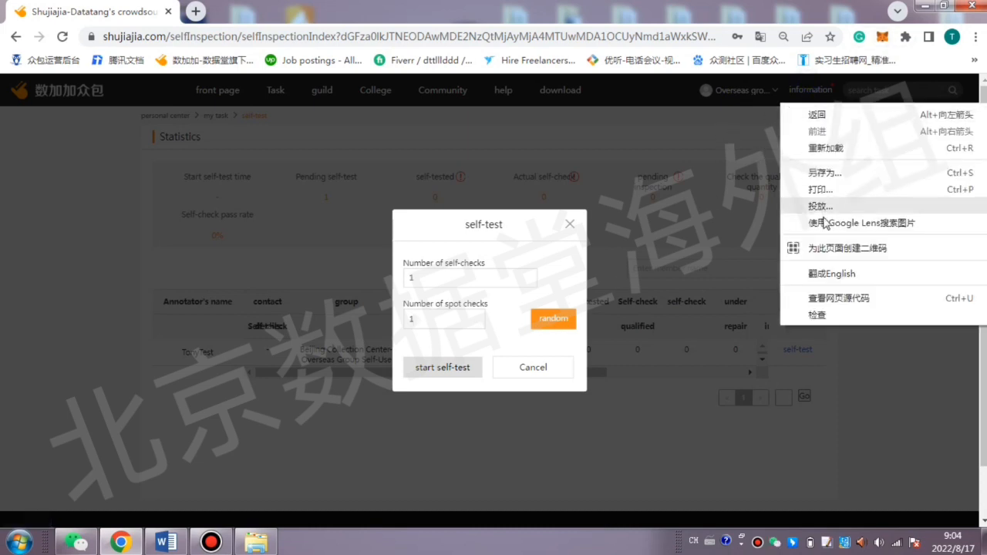
pyautogui.click(761, 36)
pyautogui.click(701, 66)
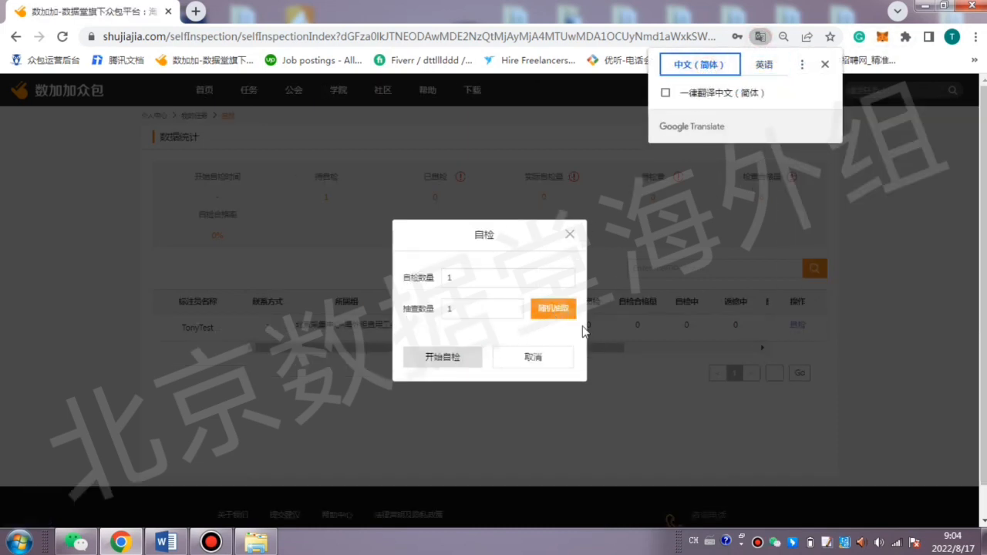
# Draw the spot-check sample at random, start the self-inspection, and pause the audio of the loaded recording.
pyautogui.click(568, 317)
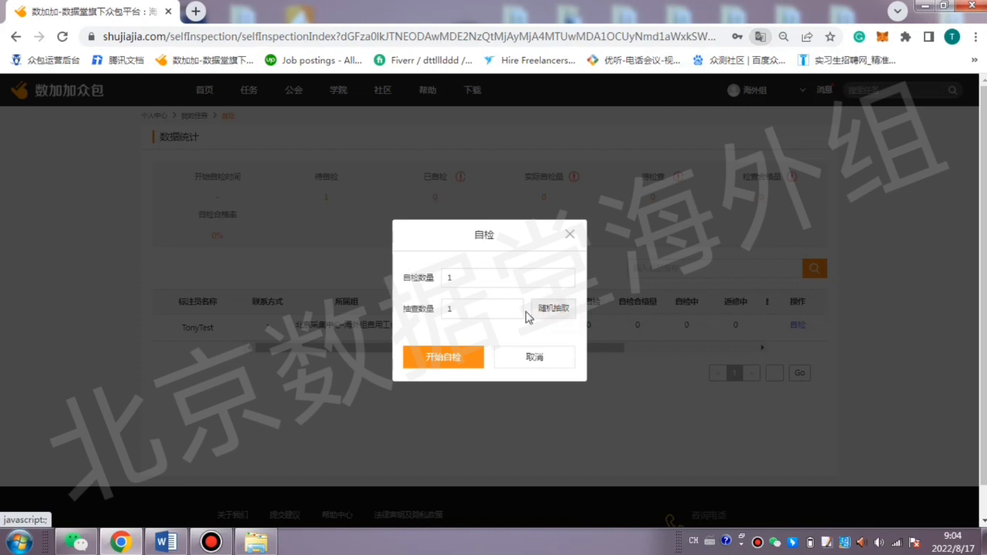
pyautogui.click(440, 357)
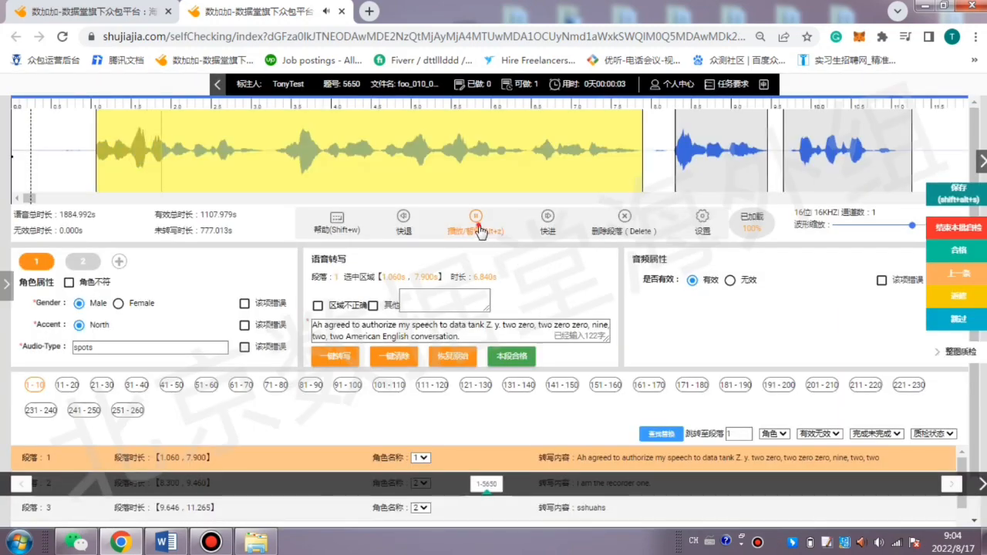
pyautogui.click(478, 225)
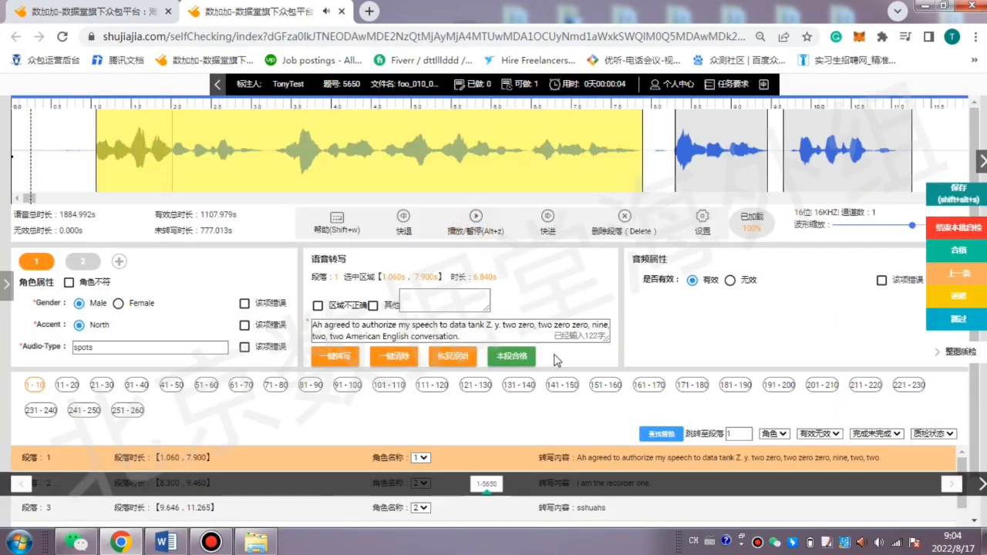
# Change the self-inspection workspace's interface language to English and confirm the switch.
pyautogui.scroll(-1, 554, 351)
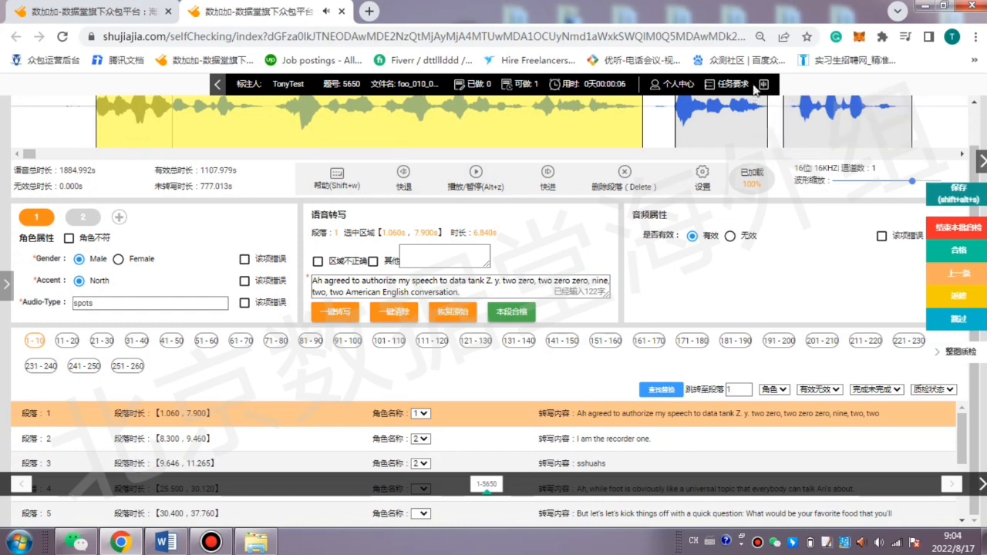
pyautogui.click(766, 123)
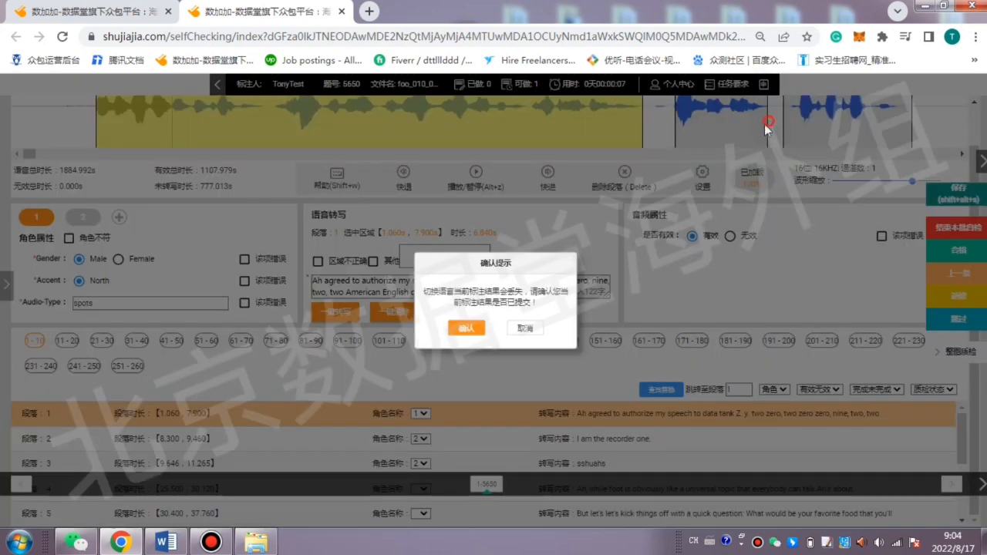
pyautogui.click(463, 332)
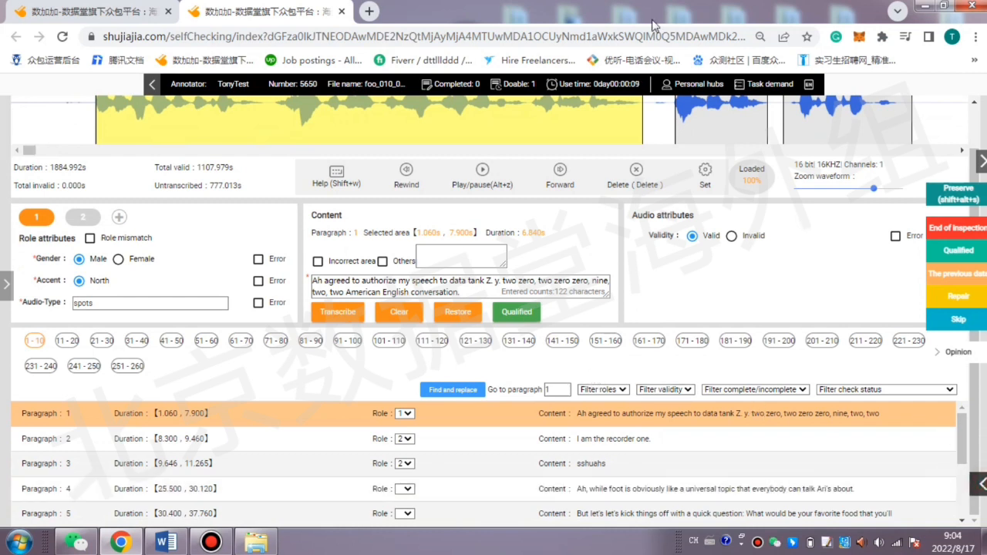
# Select paragraph 2 in the self-inspection paragraph list and stop its audio playback.
pyautogui.moveTo(810, 89)
pyautogui.scroll(1, 297, 377)
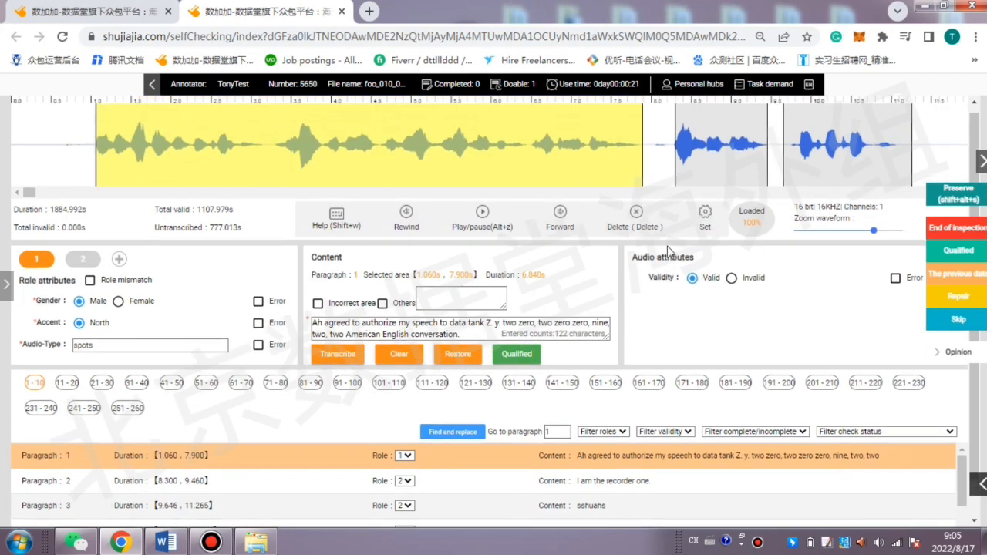
pyautogui.scroll(-1, 303, 388)
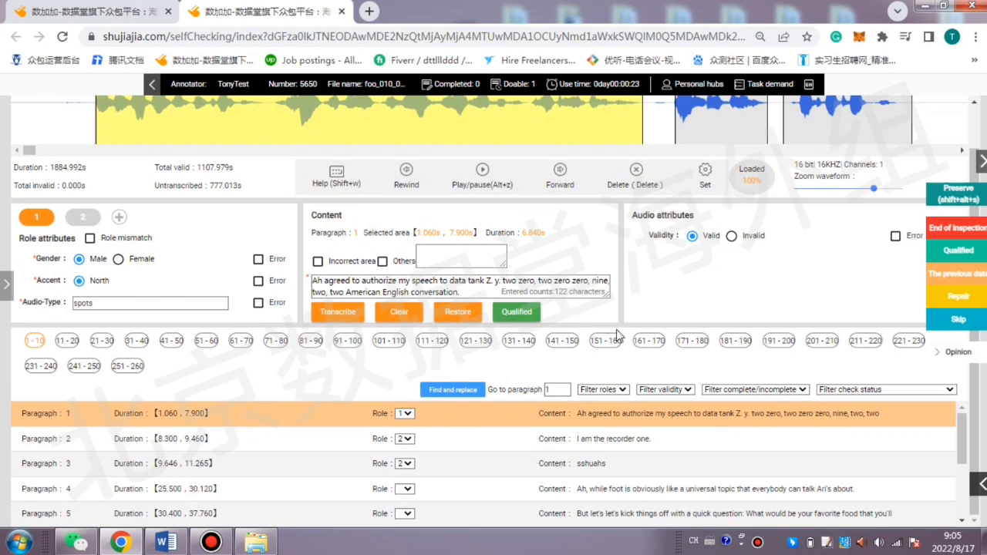
pyautogui.click(630, 445)
pyautogui.click(494, 181)
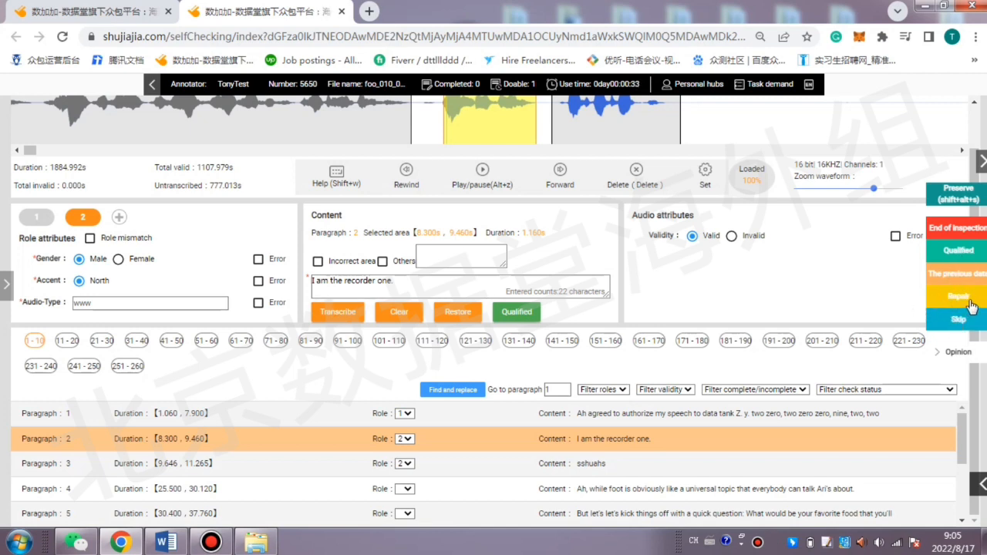
# Mark data item 5650 as qualified, show the batch's data list, and re-mark the item for repair.
pyautogui.click(958, 251)
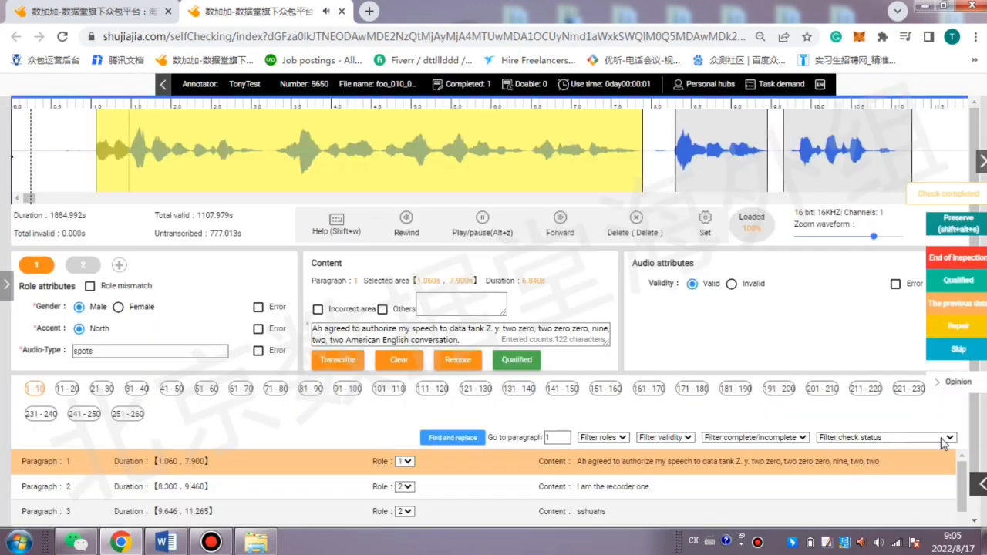
pyautogui.click(981, 487)
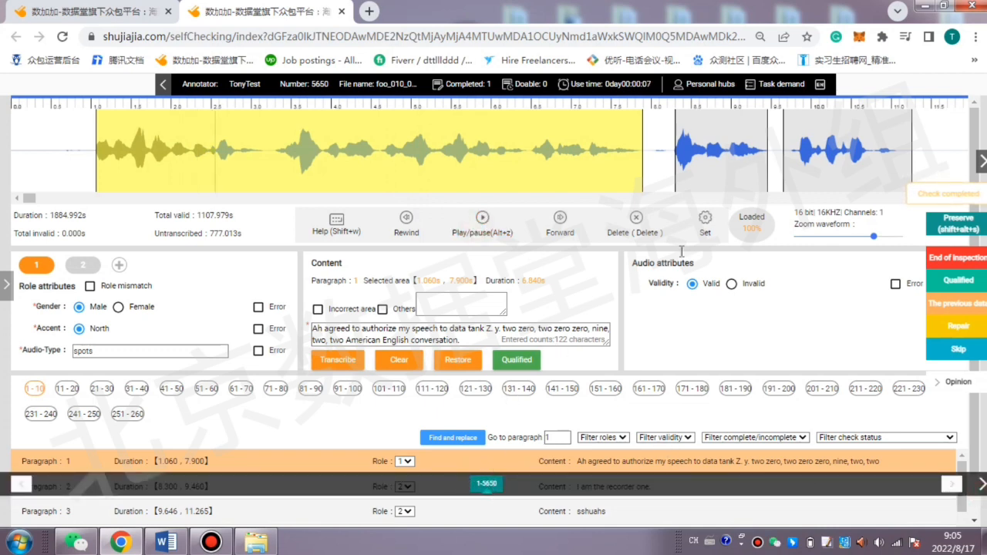
pyautogui.click(958, 330)
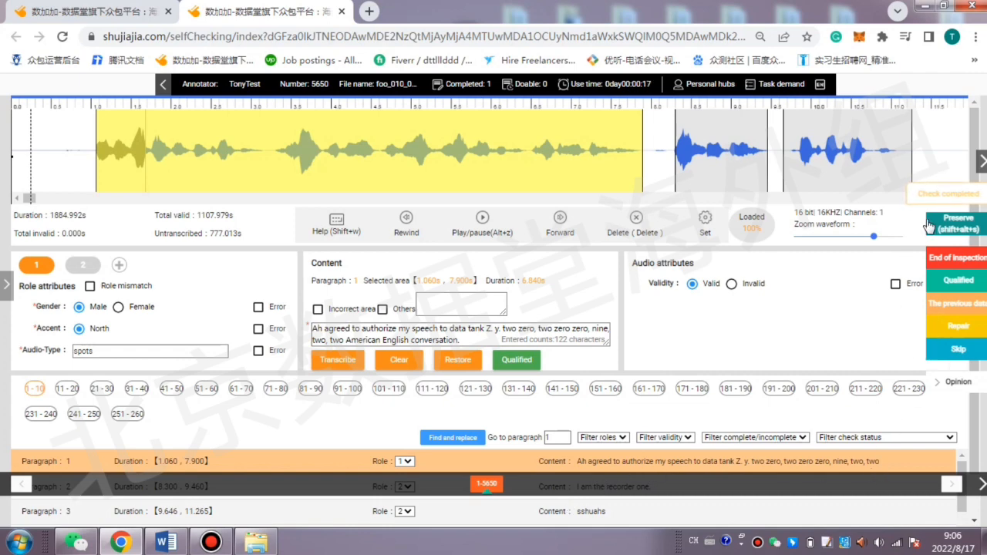
# End the inspection of this batch and confirm sending it back for repair.
pyautogui.click(944, 259)
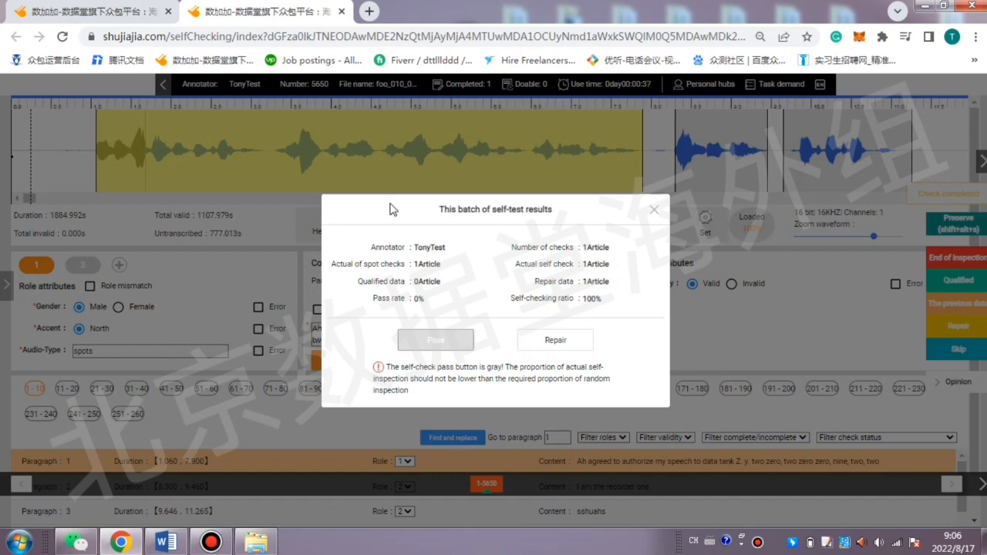
pyautogui.click(568, 340)
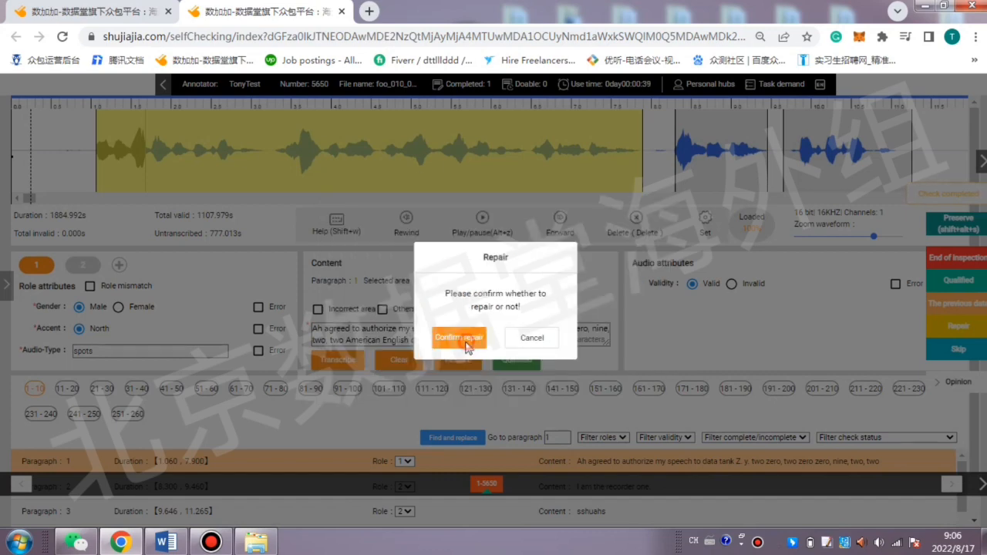
pyautogui.click(466, 344)
# Log out of the current guild account and go to the account login page.
pyautogui.moveTo(759, 91)
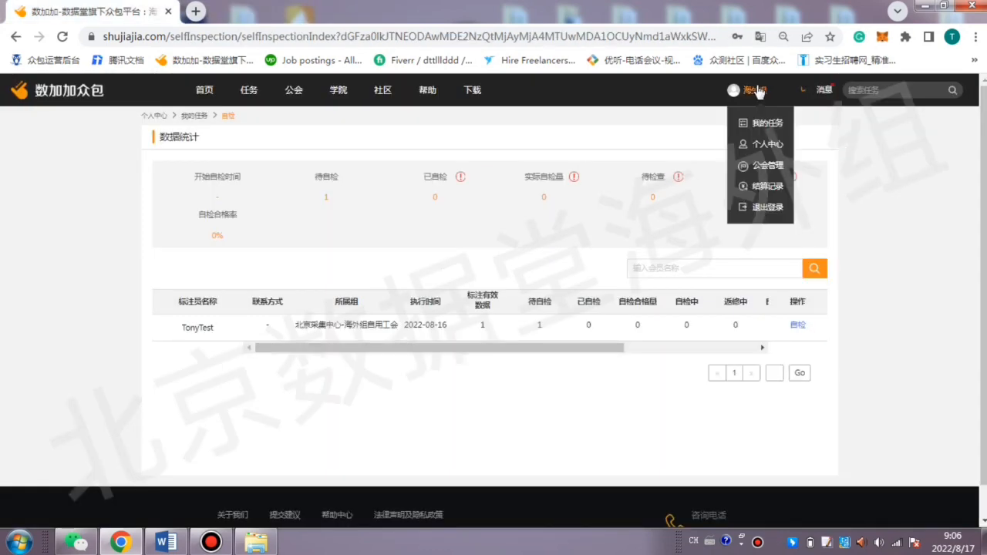
pyautogui.click(760, 207)
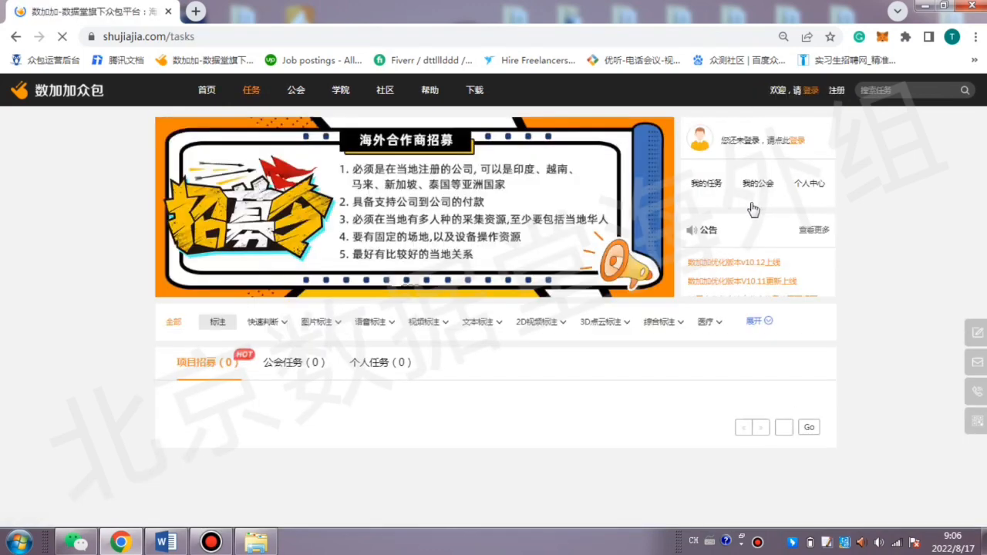
pyautogui.click(811, 90)
# Log in with the annotator's saved account name and password, entering the captcha verification code.
pyautogui.click(702, 214)
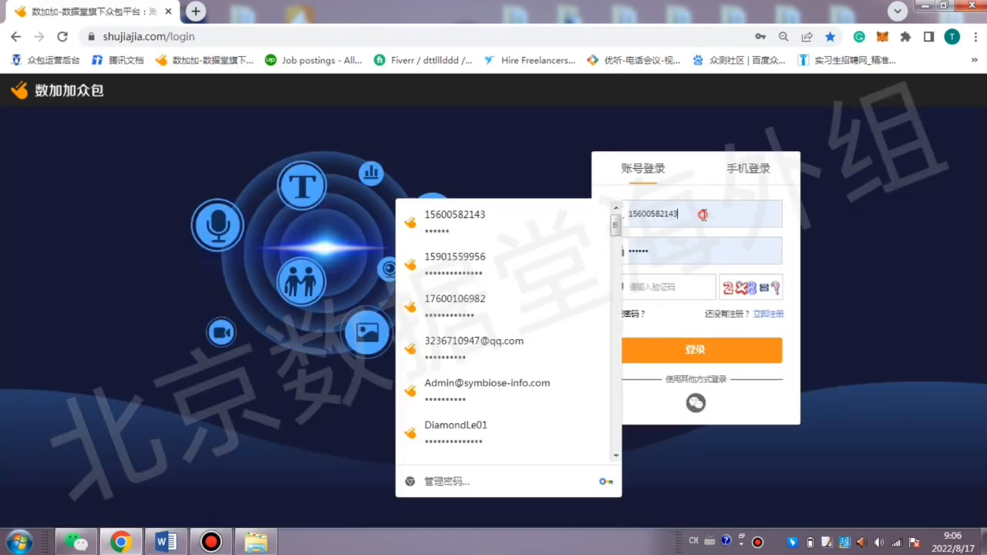
pyautogui.scroll(-3, 489, 315)
pyautogui.scroll(3, 489, 315)
pyautogui.scroll(-3, 506, 308)
pyautogui.click(460, 415)
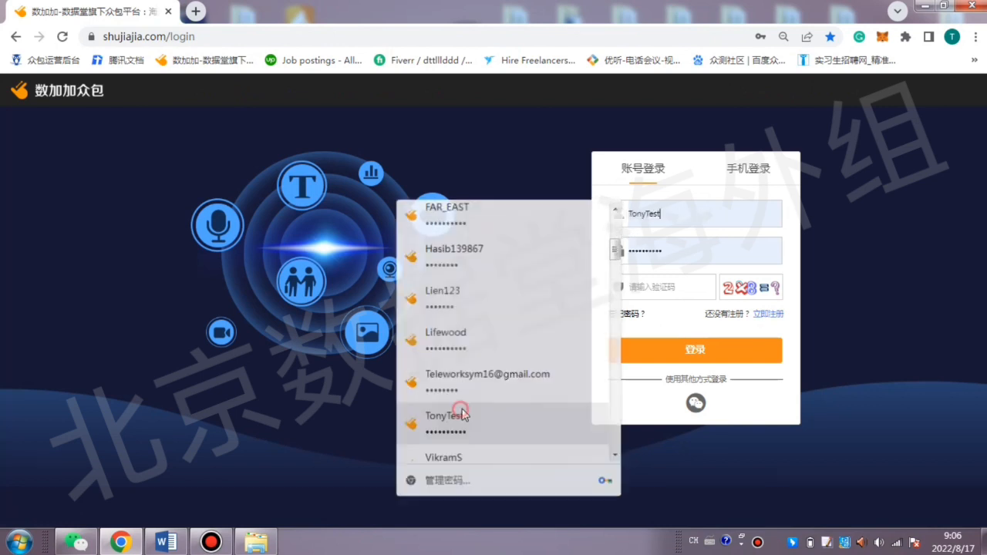
pyautogui.click(669, 287)
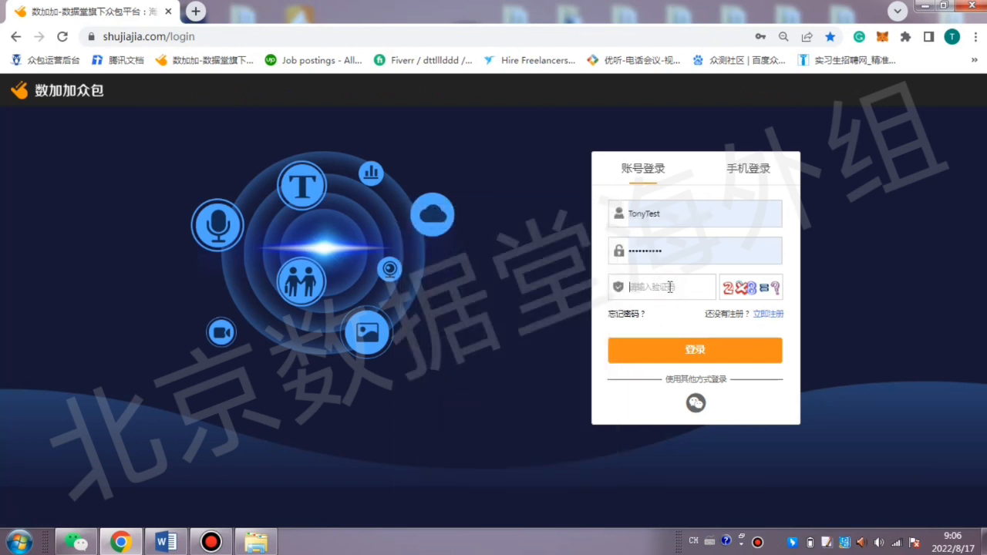
pyautogui.write('16')
pyautogui.click(696, 356)
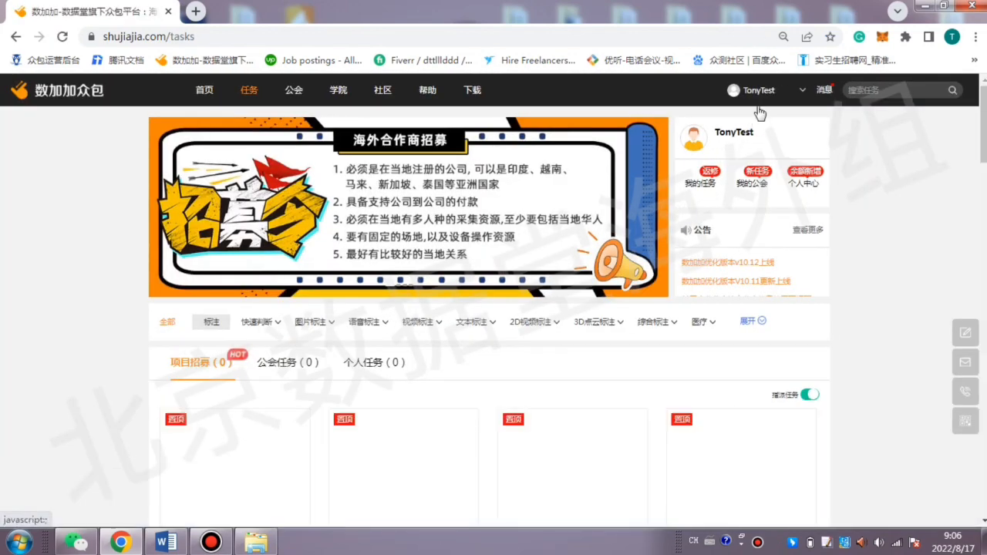
# Open the annotator's my tasks page and translate the guild task list into English.
pyautogui.moveTo(760, 93)
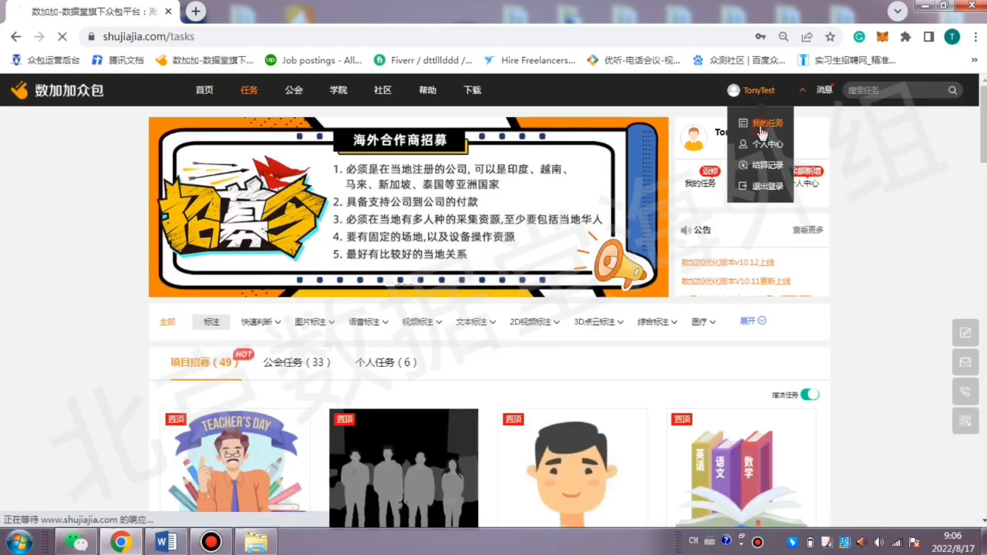
pyautogui.click(762, 124)
pyautogui.rightClick(708, 254)
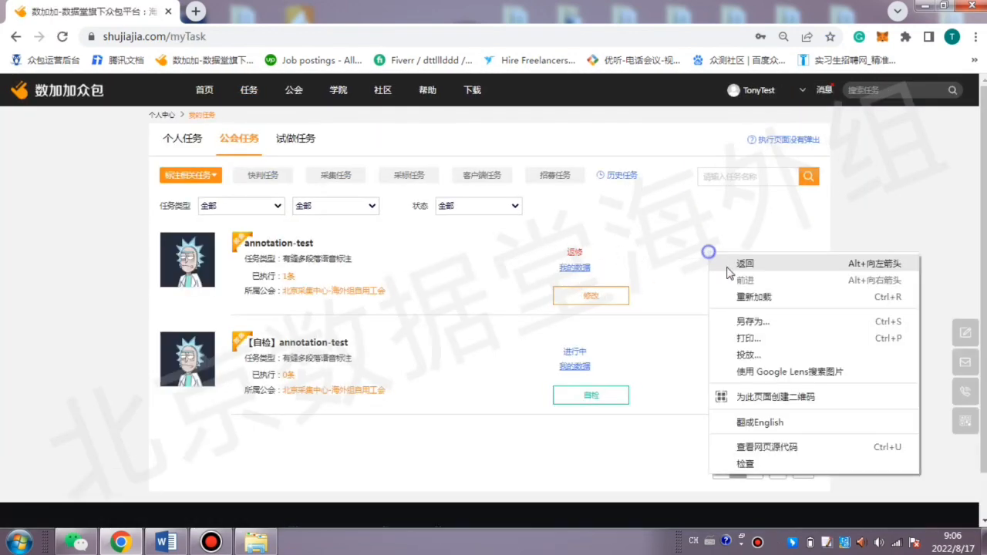
pyautogui.click(762, 423)
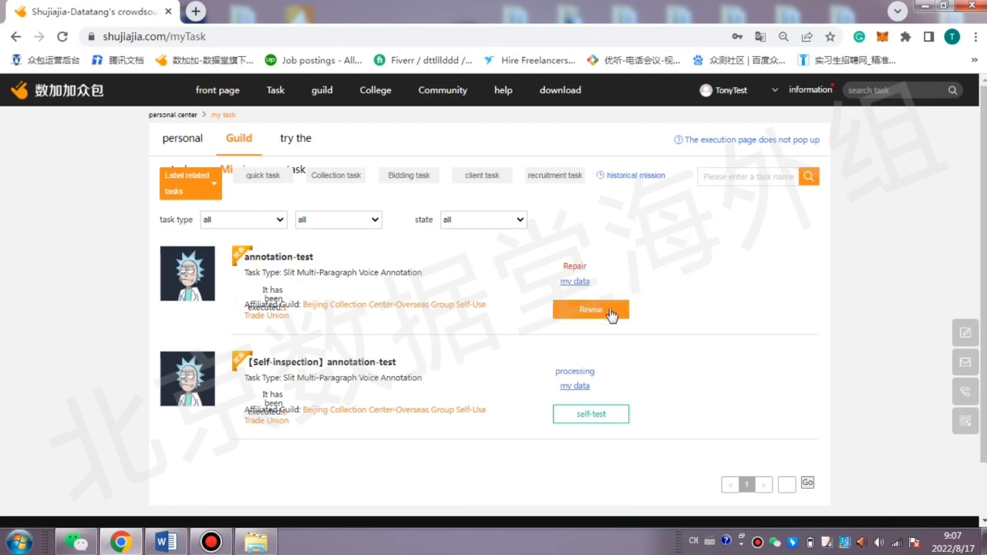
# Return the task list to Simplified Chinese and open the annotation-test task under repair for modification.
pyautogui.moveTo(742, 77)
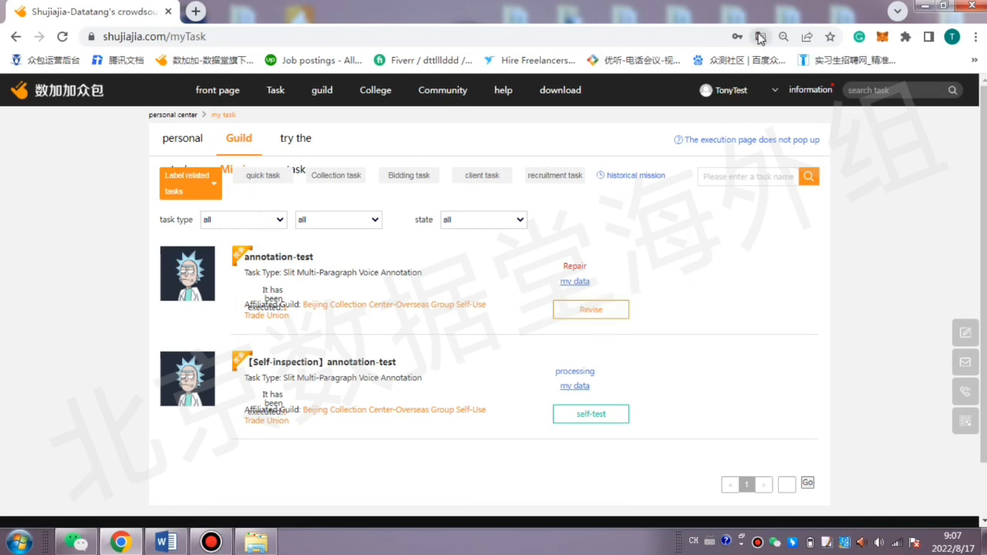
pyautogui.click(760, 37)
pyautogui.click(610, 301)
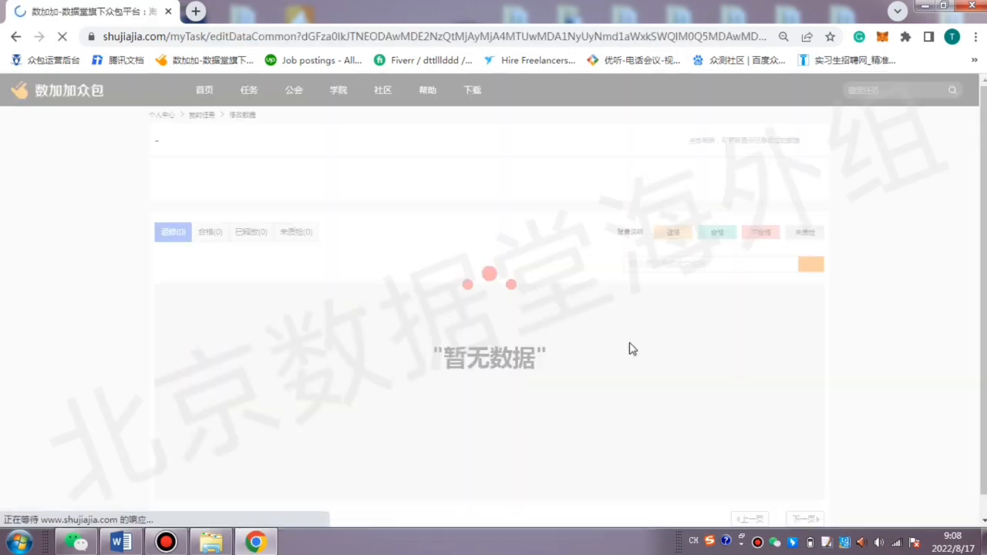
pyautogui.scroll(-2, 566, 342)
pyautogui.scroll(2, 472, 307)
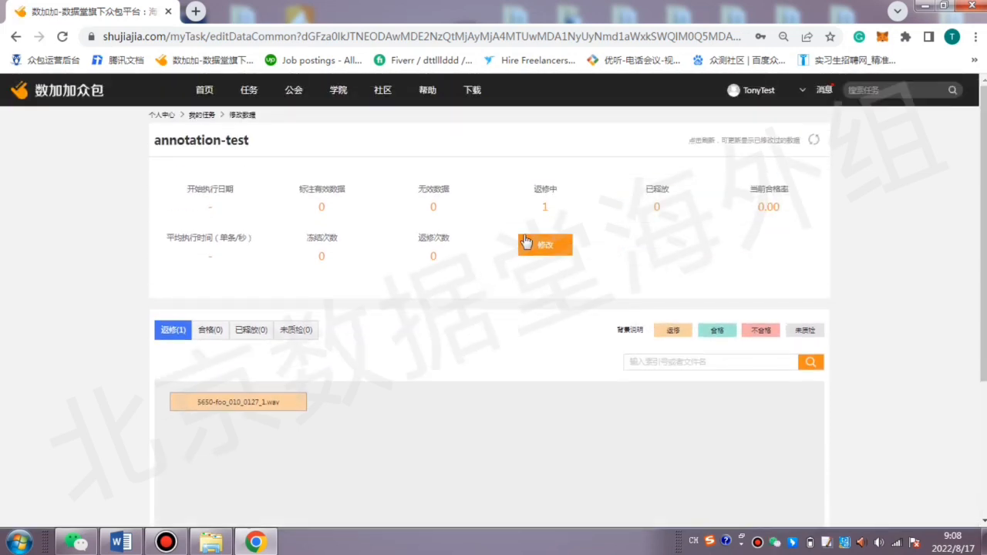
# Translate the annotation-test data modification page into English and switch it back to Simplified Chinese.
pyautogui.rightClick(662, 255)
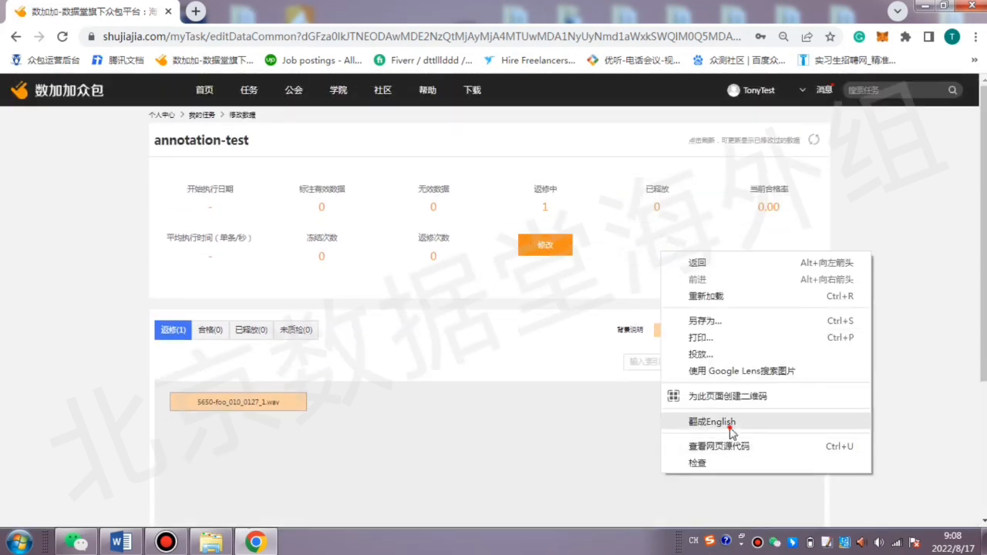
pyautogui.click(703, 422)
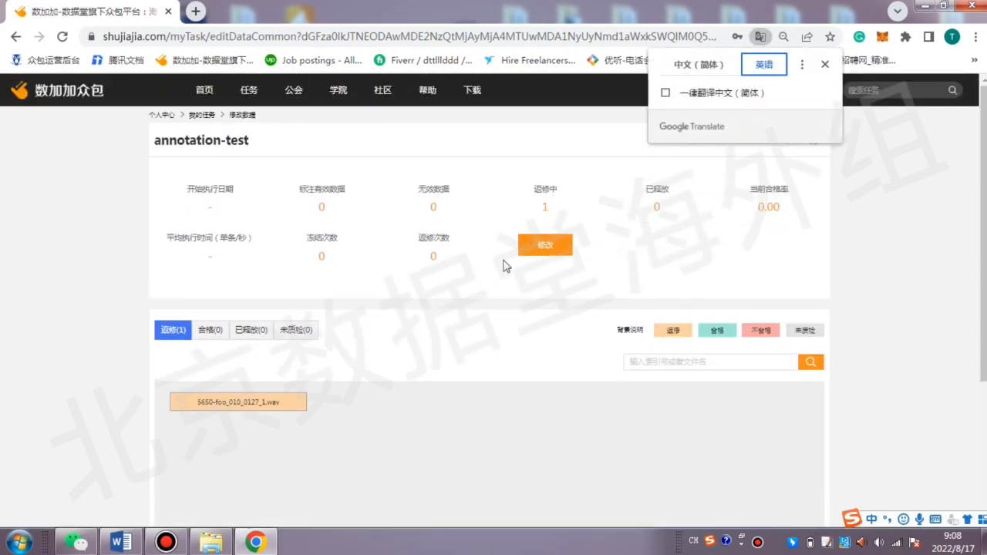
pyautogui.click(701, 66)
# Open the repair data of annotation-test in the studio and pause its audio.
pyautogui.click(557, 244)
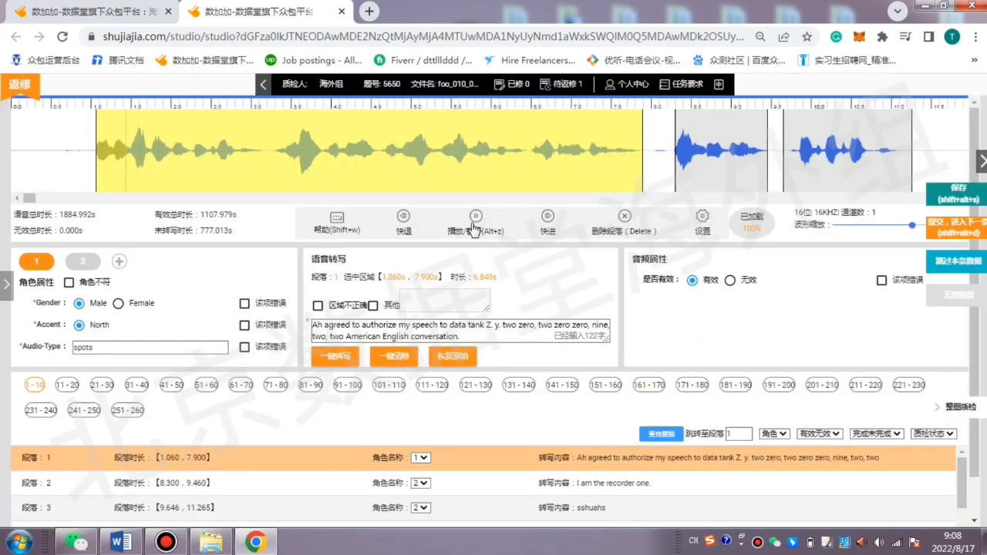
pyautogui.click(476, 217)
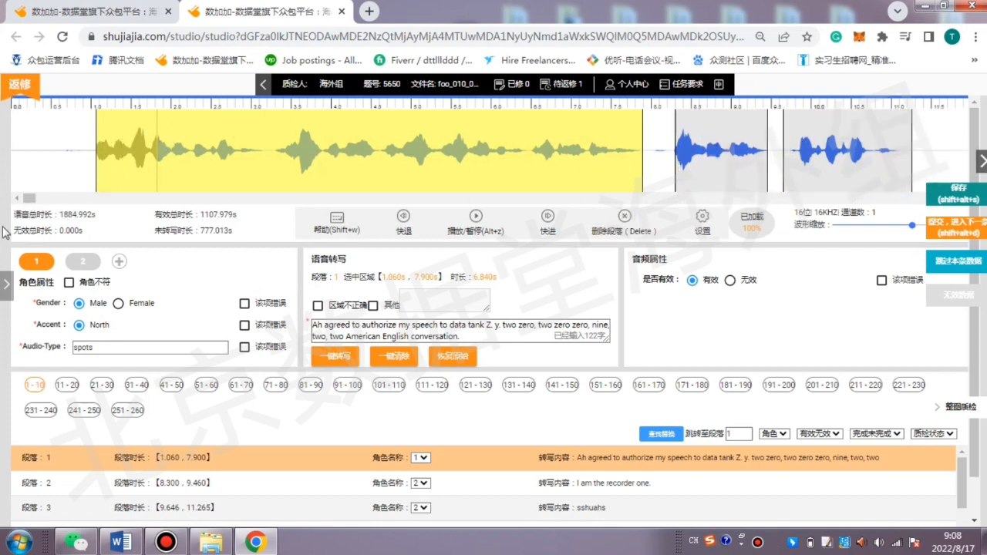
pyautogui.click(5, 284)
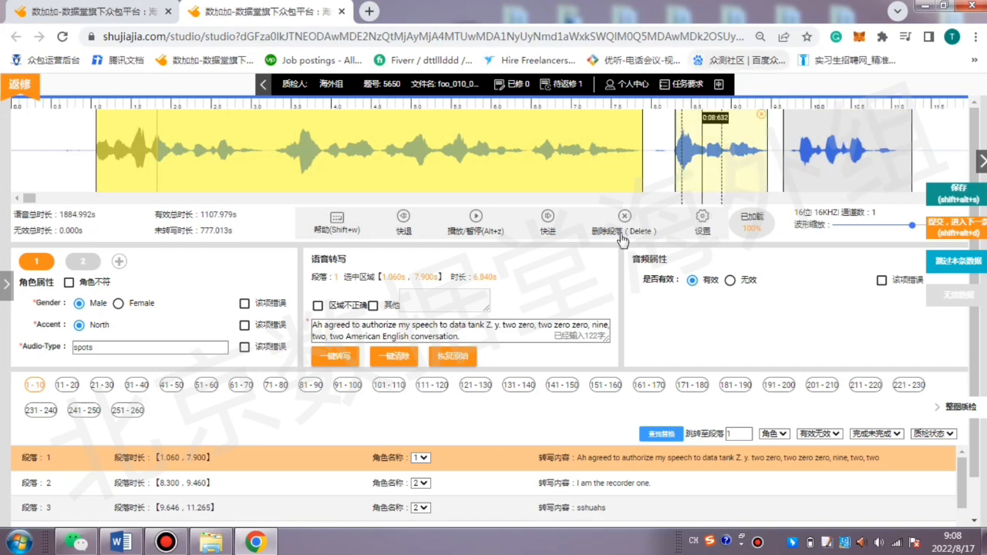
# Consult the Shujiajia introduction.docx outline in Word, return to the studio in the browser, and submit the repaired data.
pyautogui.click(116, 544)
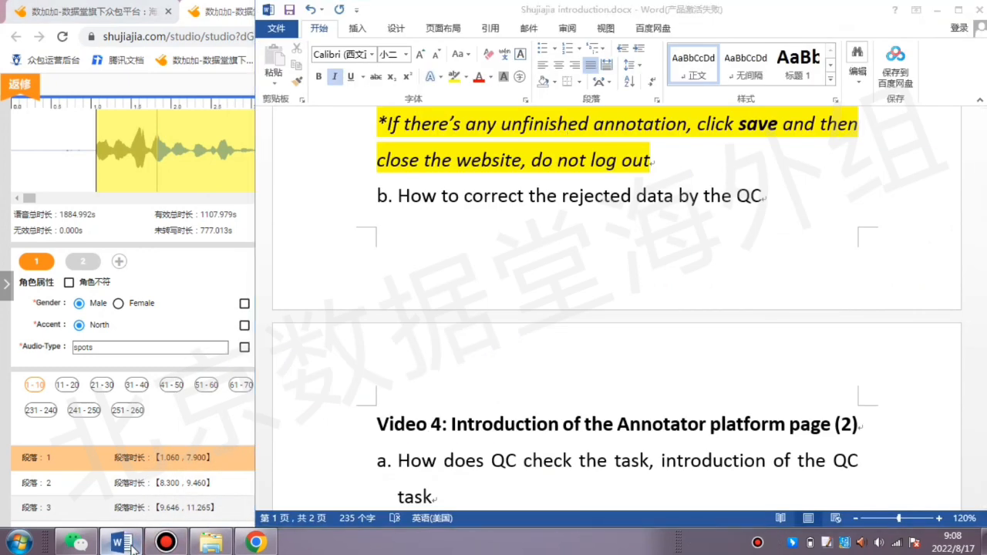
pyautogui.click(116, 544)
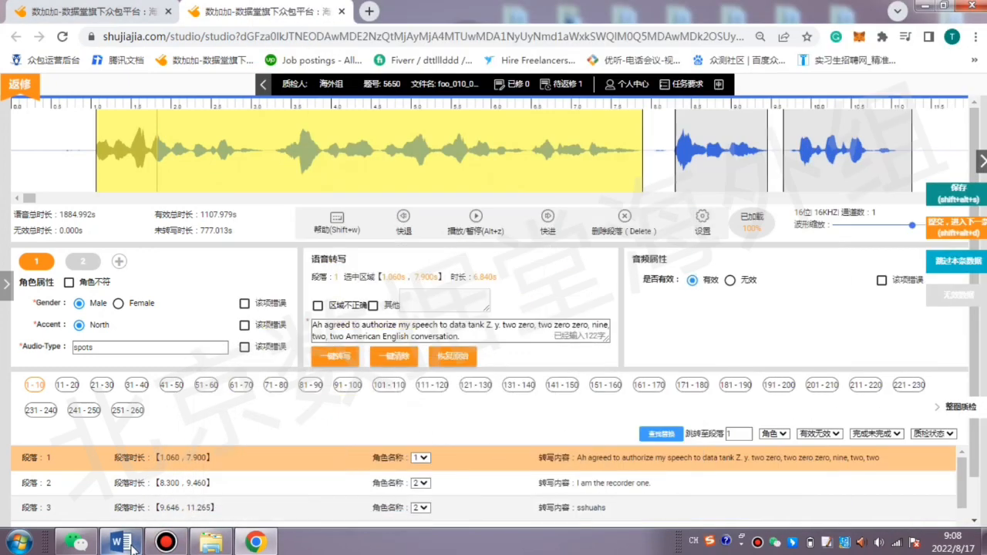
pyautogui.click(964, 229)
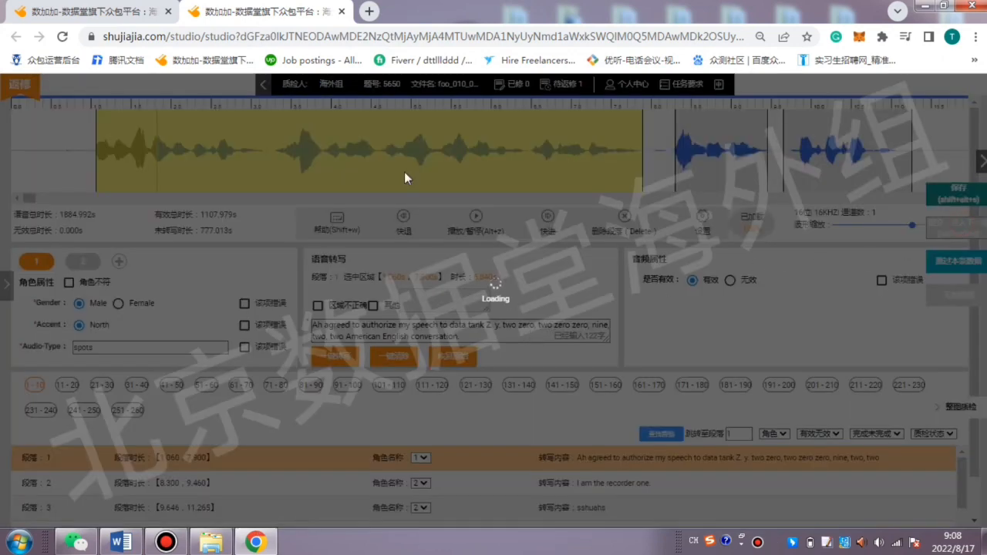